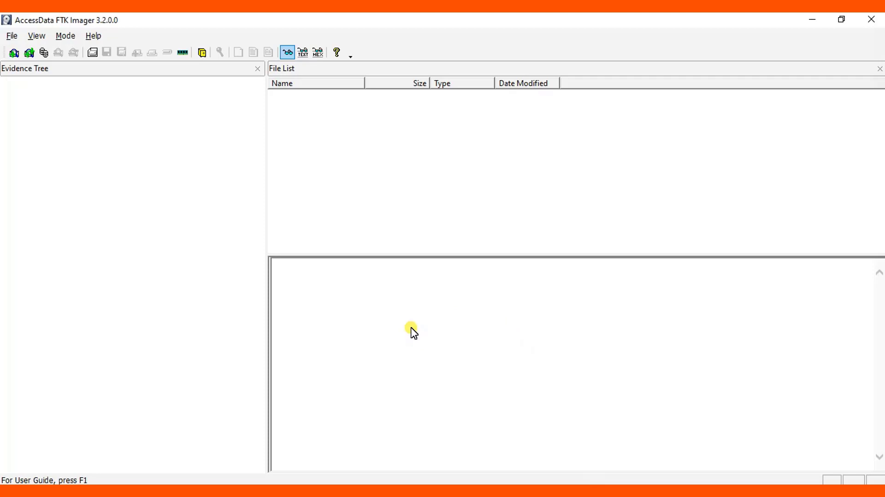
# Step: Find the Data Exfiltration folder path in File Explorer, then return to FTK Imager
pyautogui.click(402, 446)
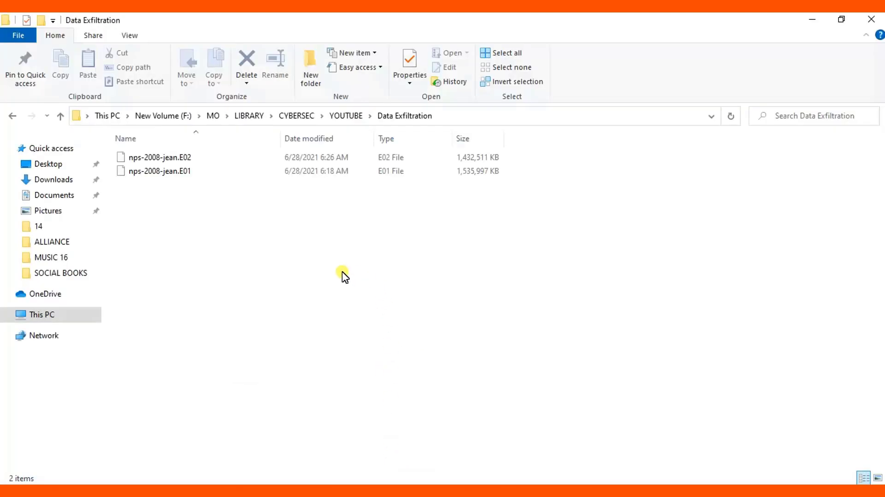
pyautogui.click(711, 116)
pyautogui.hotkey('ctrl', 'c')
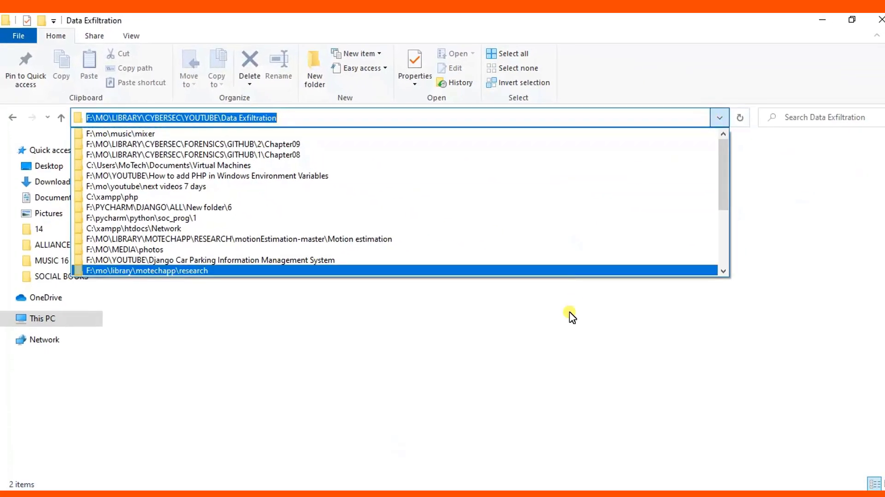
pyautogui.click(568, 336)
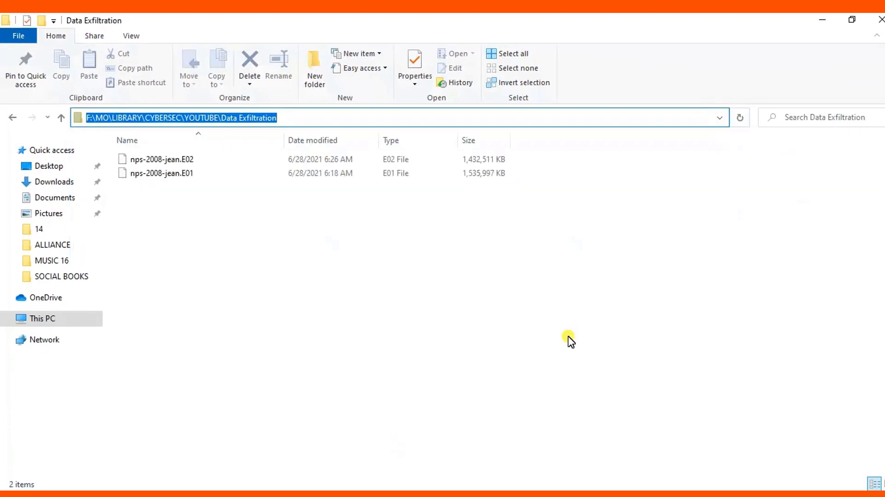
pyautogui.click(613, 494)
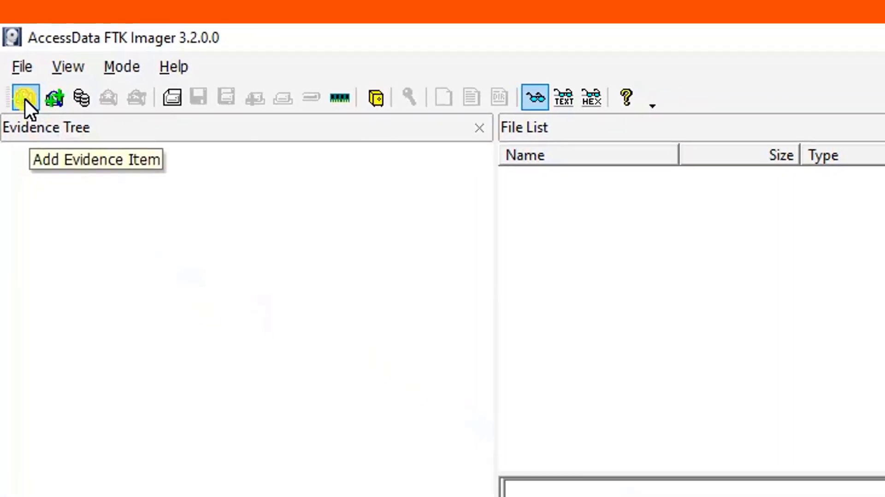
# Step: Add nps-2008-jean.E01 from the pasted Data Exfiltration folder path as an image-file evidence item
pyautogui.click(25, 98)
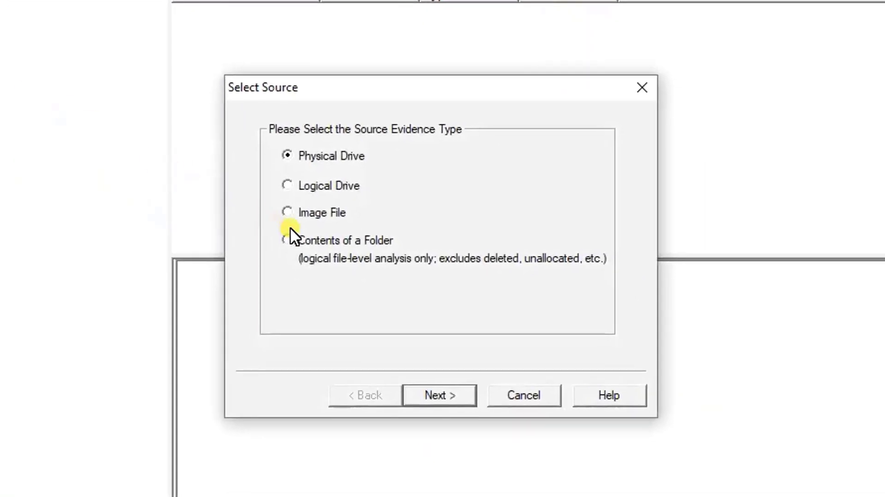
pyautogui.click(341, 215)
pyautogui.click(435, 395)
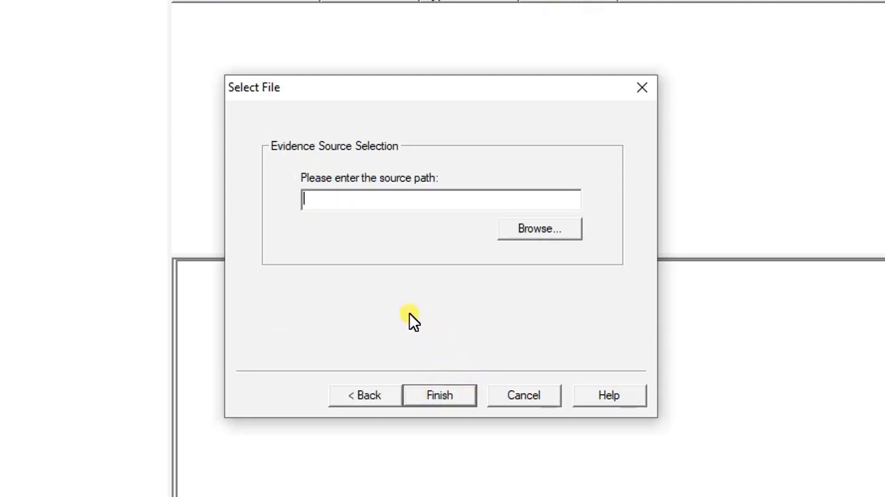
pyautogui.click(539, 233)
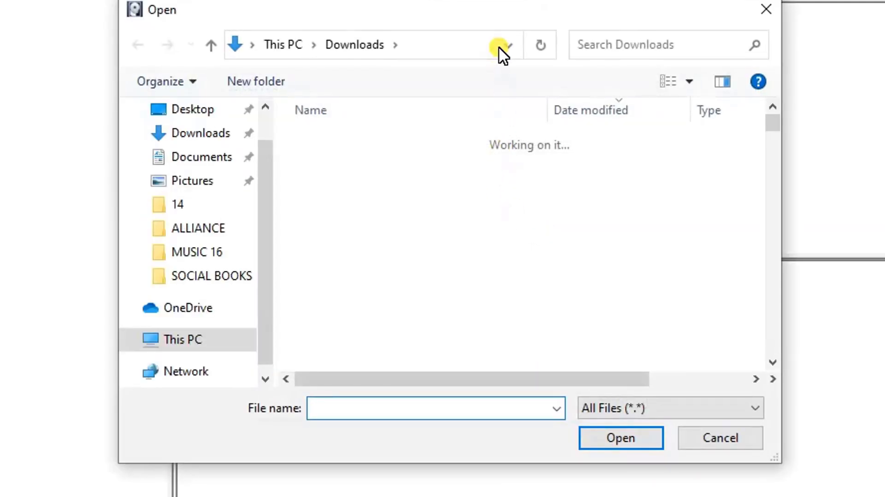
pyautogui.click(499, 45)
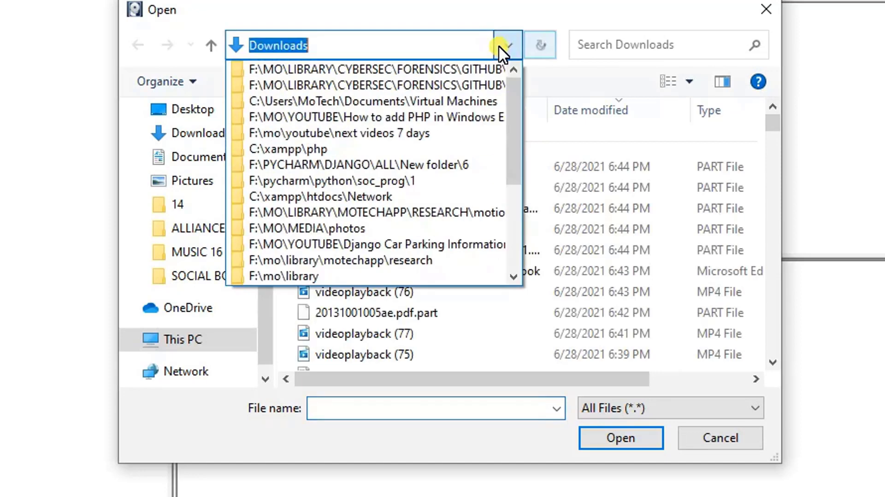
pyautogui.hotkey('ctrl', 'v')
pyautogui.click(499, 46)
pyautogui.press('Return')
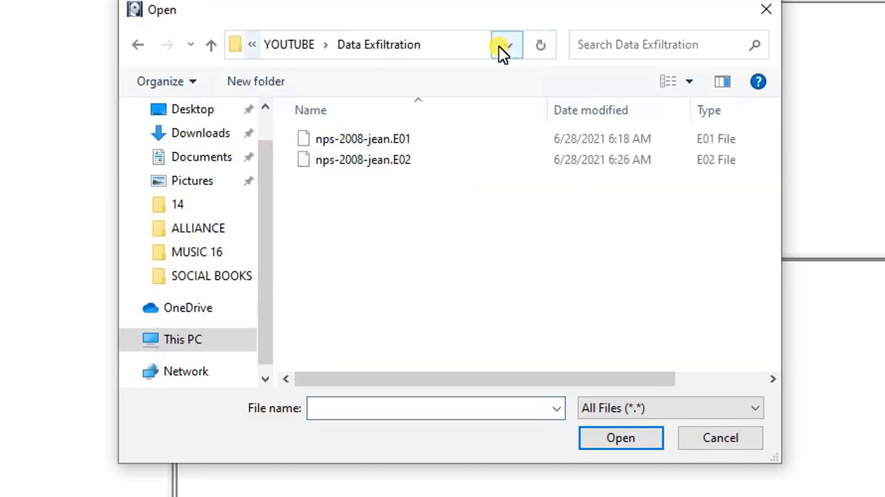
pyautogui.click(398, 139)
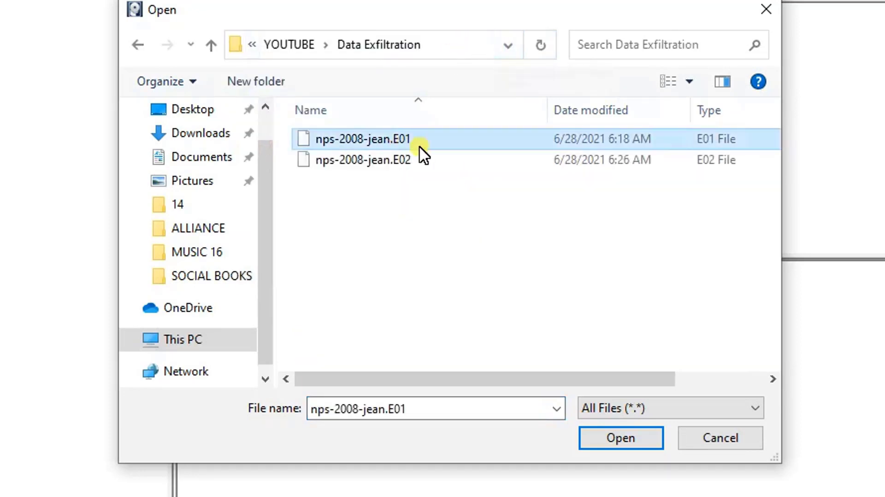
pyautogui.click(612, 444)
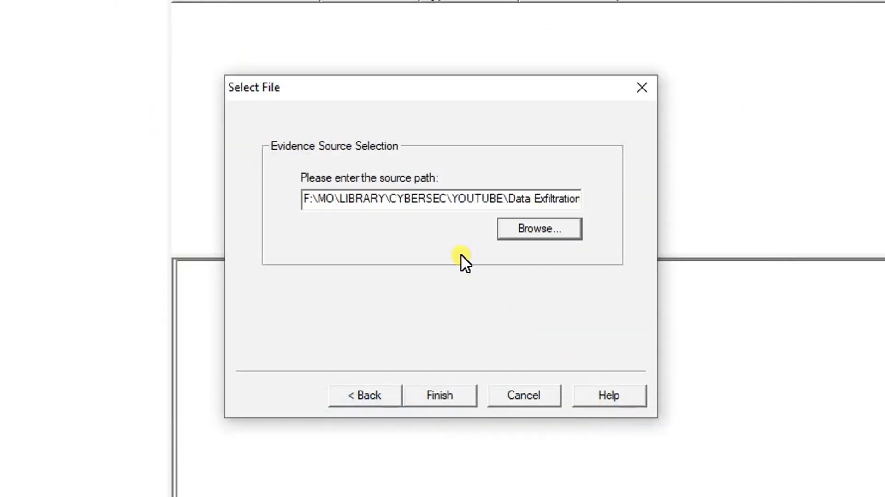
pyautogui.click(453, 394)
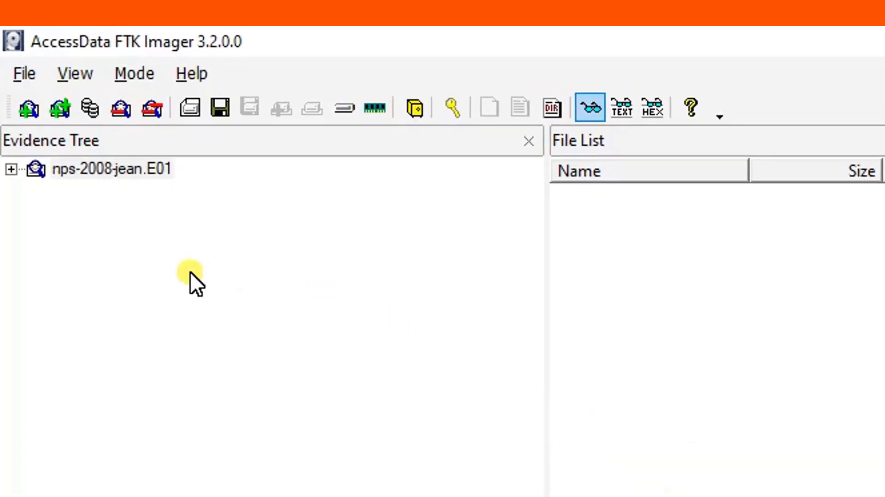
# Step: Verify nps-2008-jean.E01 and close the results showing a matching MD5 and no bad sectors
pyautogui.click(37, 76)
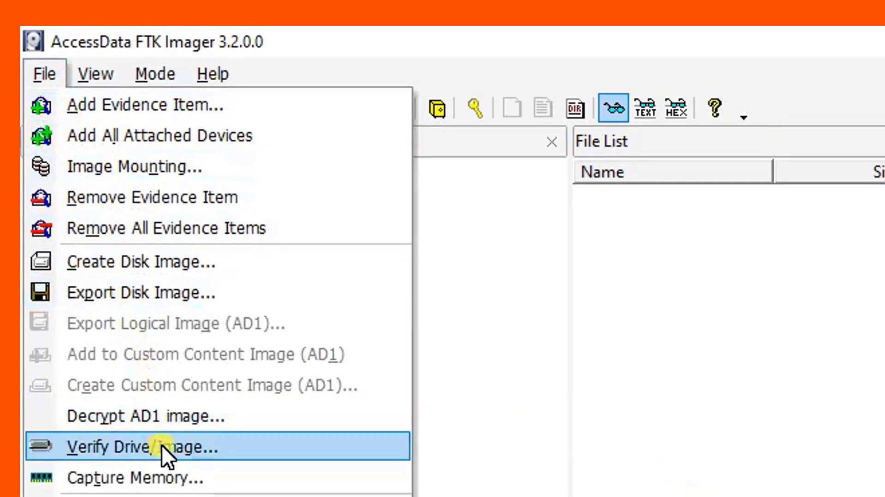
pyautogui.click(162, 444)
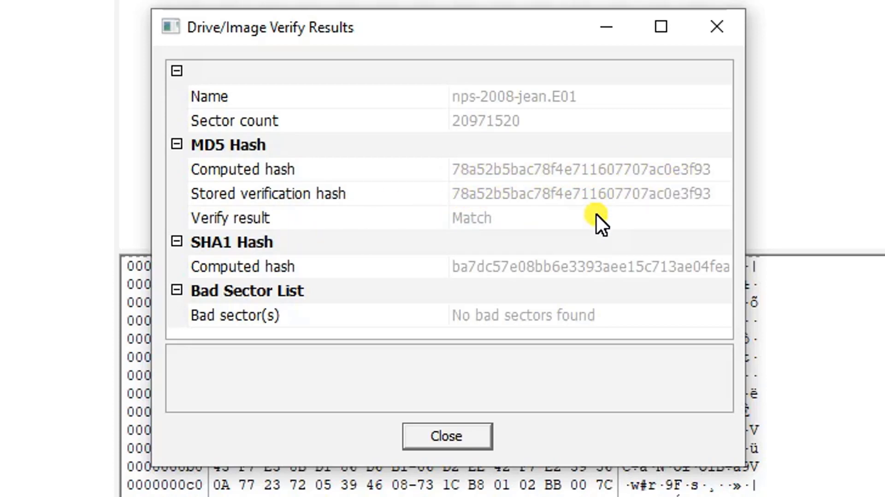
pyautogui.click(436, 435)
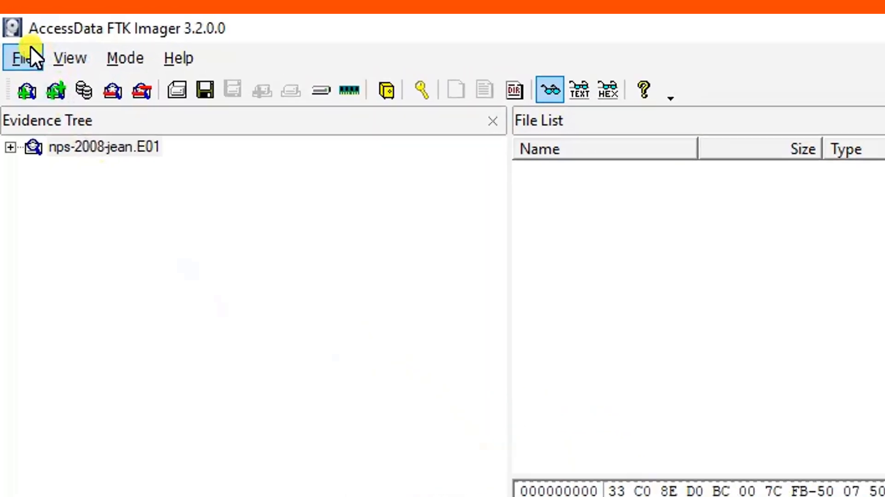
# Step: Expand nps-2008-jean.E01, Partition 1 and the NONAME [NTFS] volume in the evidence tree
pyautogui.click(25, 58)
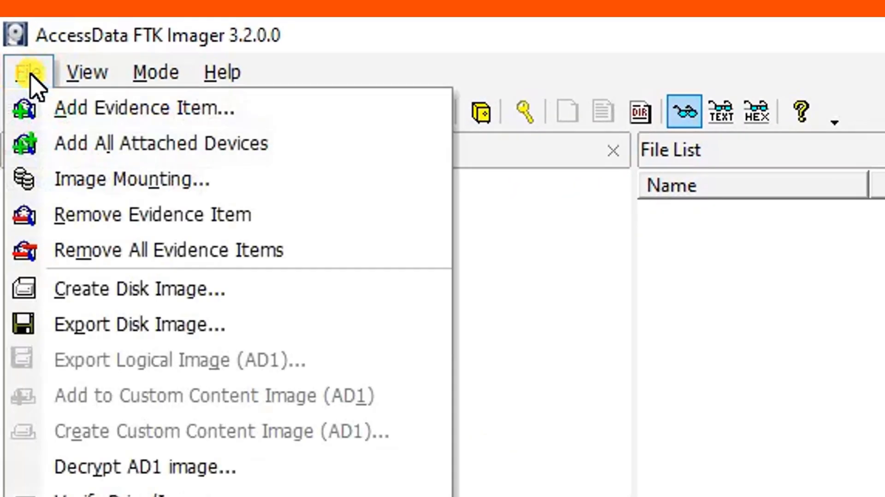
pyautogui.click(30, 73)
pyautogui.click(87, 75)
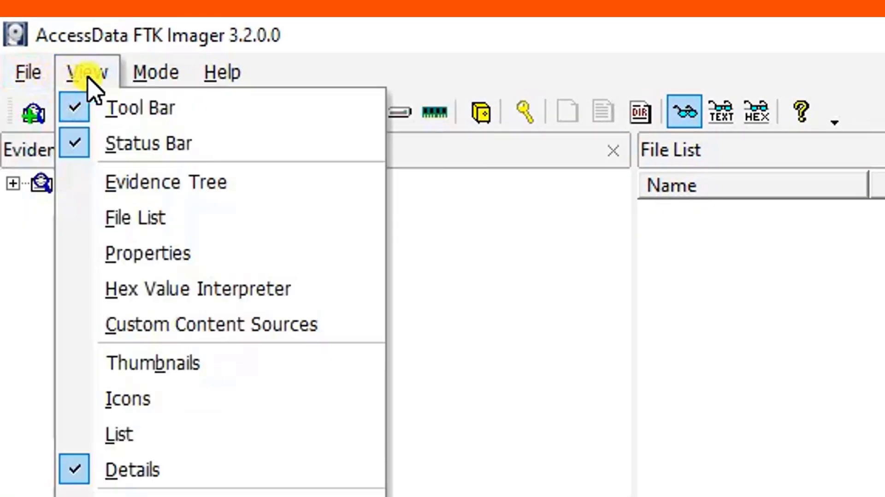
pyautogui.click(161, 255)
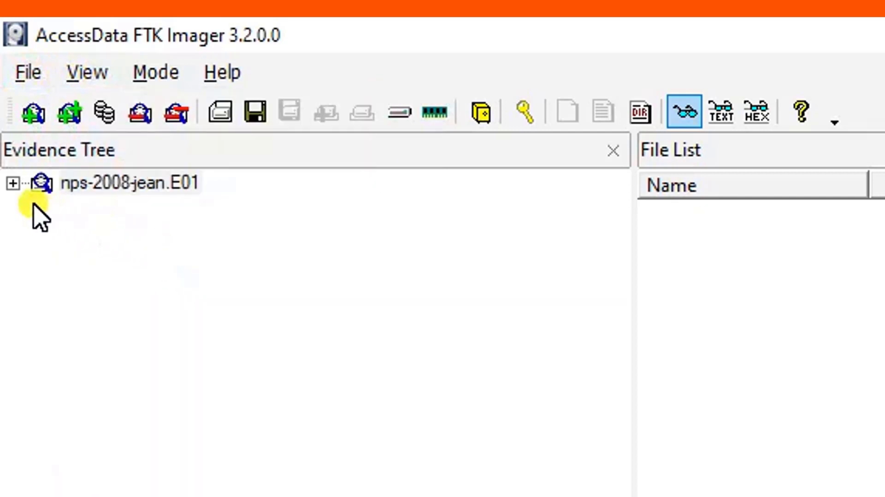
pyautogui.click(14, 184)
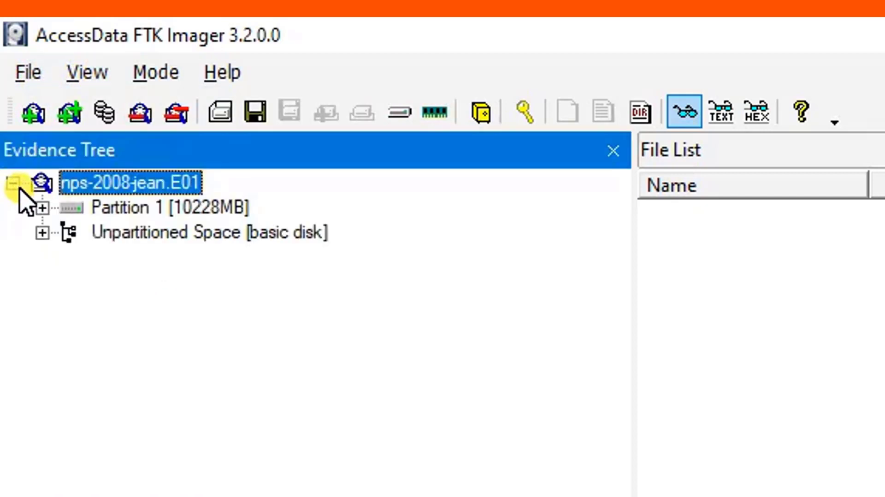
pyautogui.click(46, 206)
pyautogui.click(73, 230)
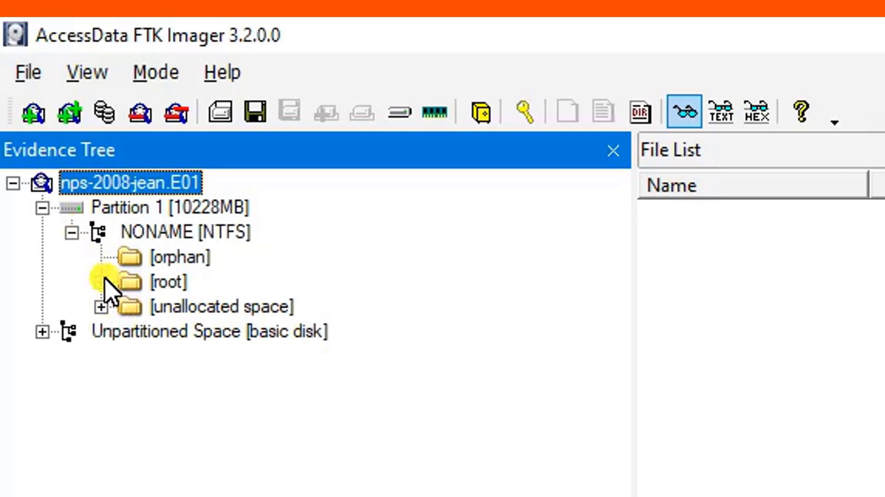
pyautogui.rightClick(103, 181)
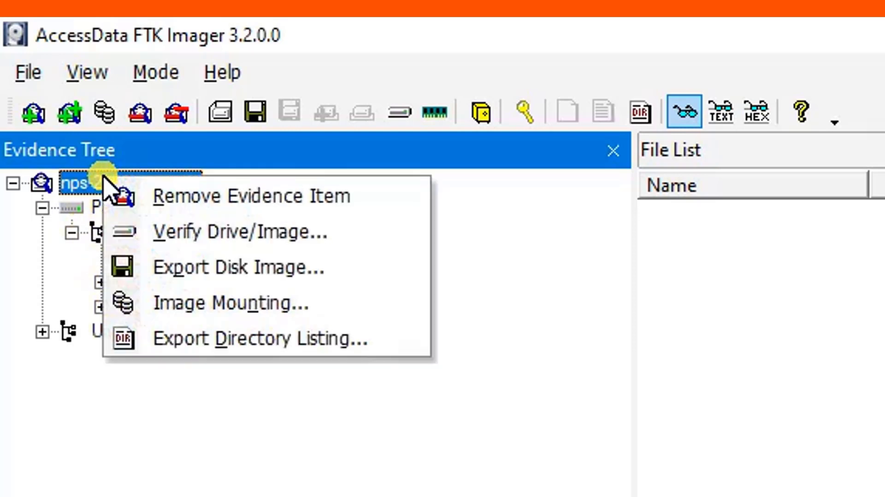
# Step: Expand [root] > Documents and Settings > Jean and list the Desktop files, including m57biz.xls
pyautogui.click(93, 78)
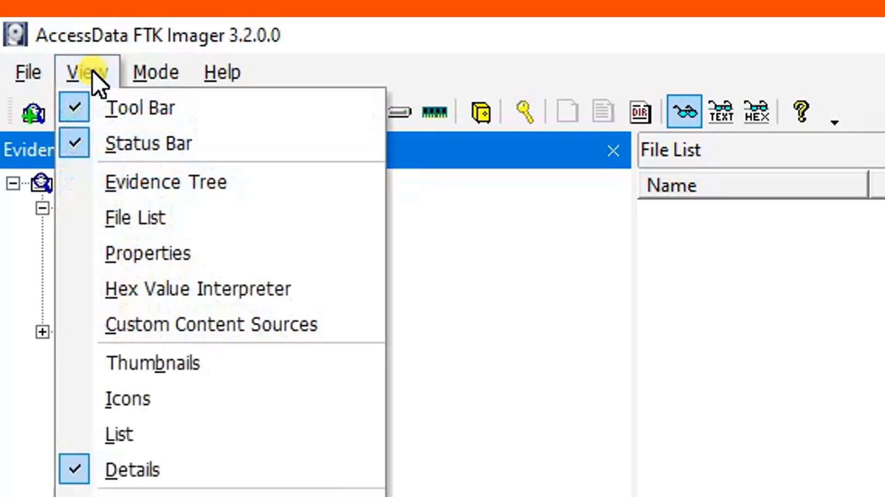
pyautogui.click(155, 253)
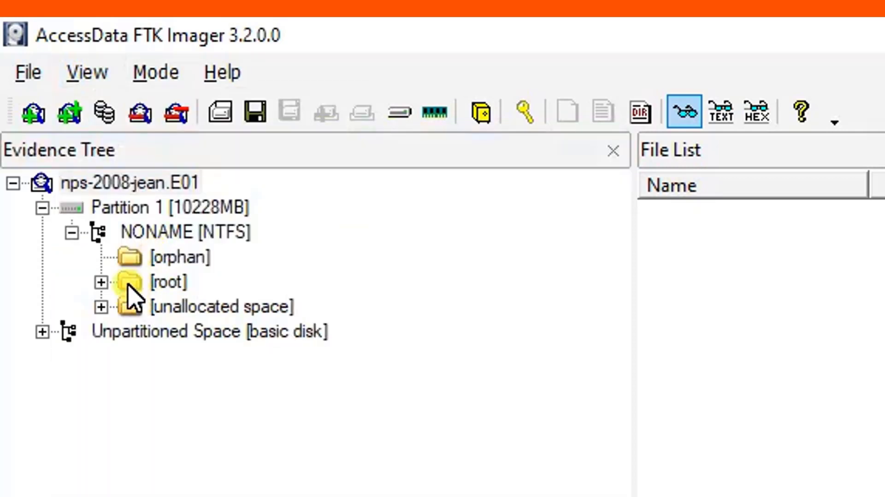
pyautogui.click(101, 282)
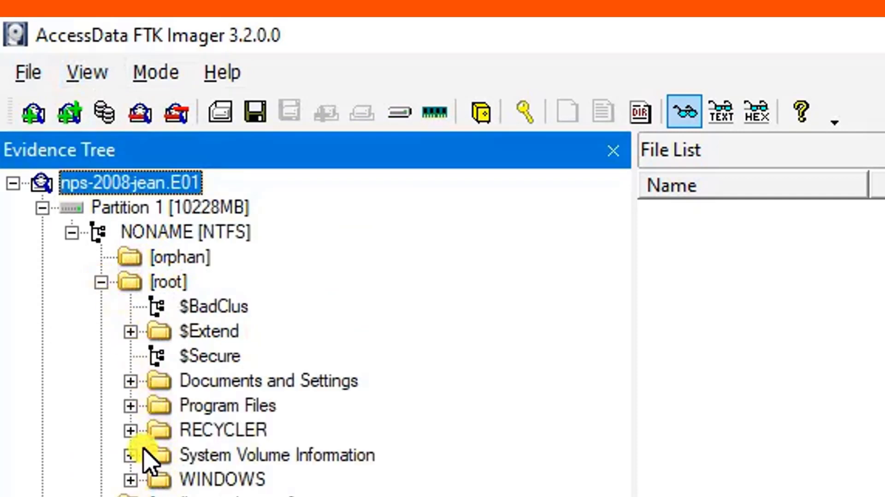
pyautogui.click(130, 381)
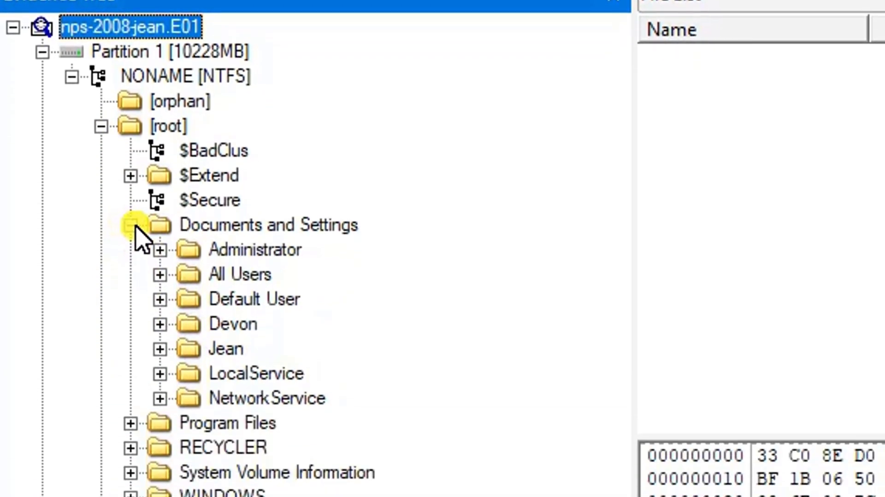
pyautogui.click(160, 349)
pyautogui.click(187, 364)
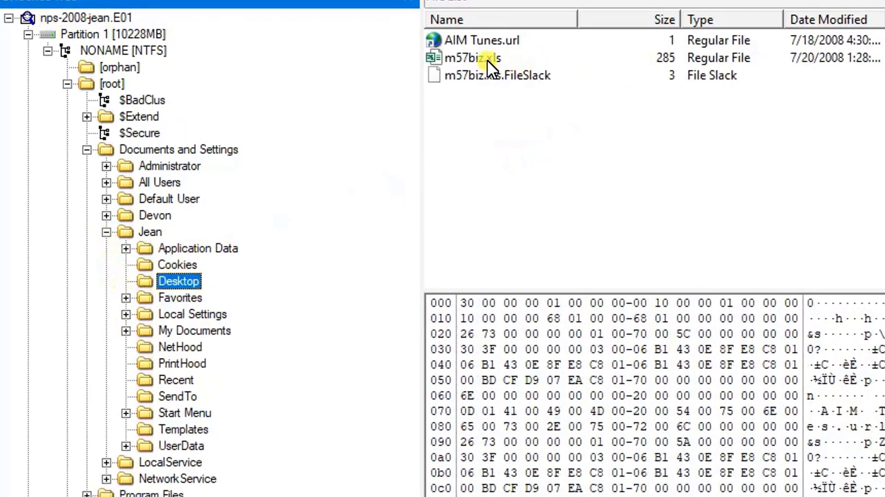
# Step: Preview m57biz.xls, browse Application Data\Microsoft\Outlook, then collapse Application Data
pyautogui.click(487, 58)
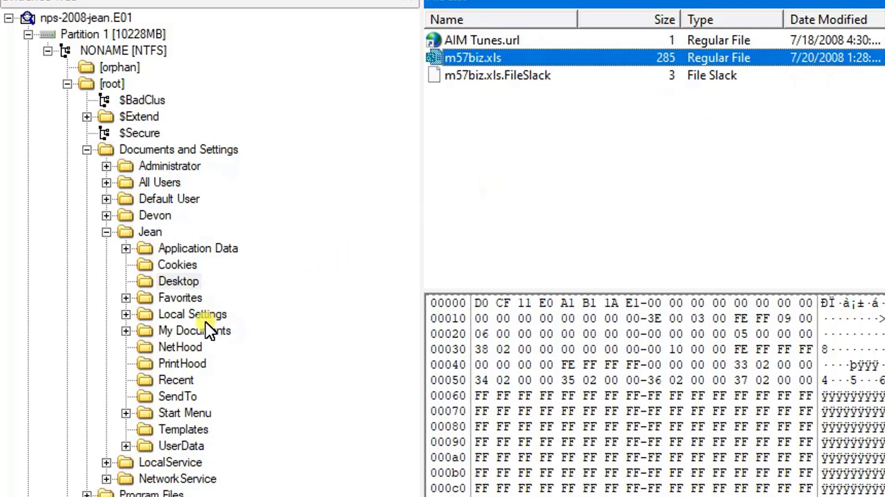
pyautogui.click(125, 247)
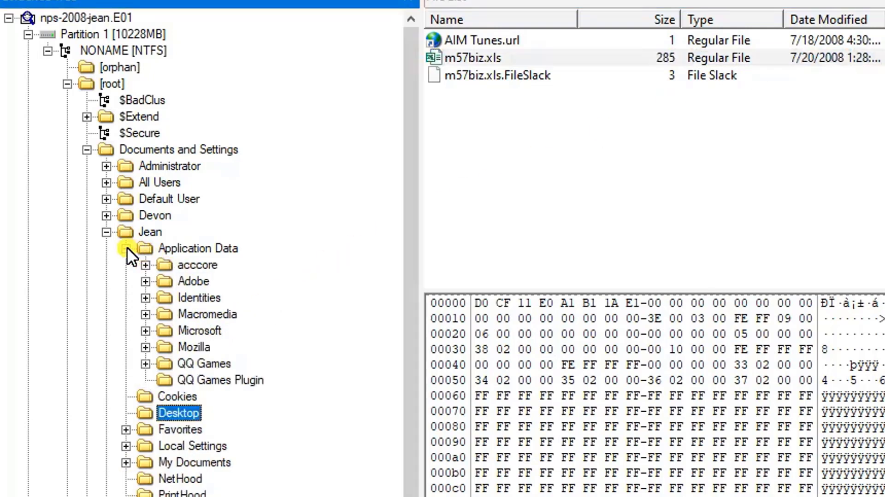
pyautogui.click(144, 330)
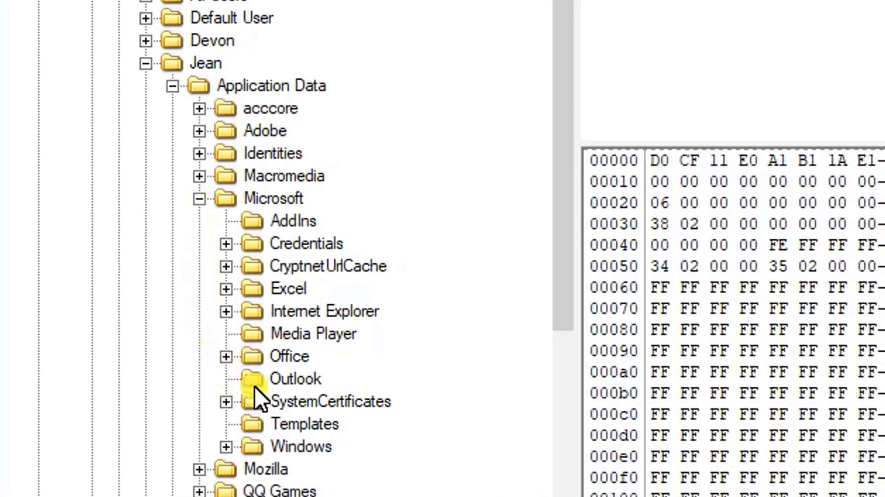
pyautogui.click(184, 464)
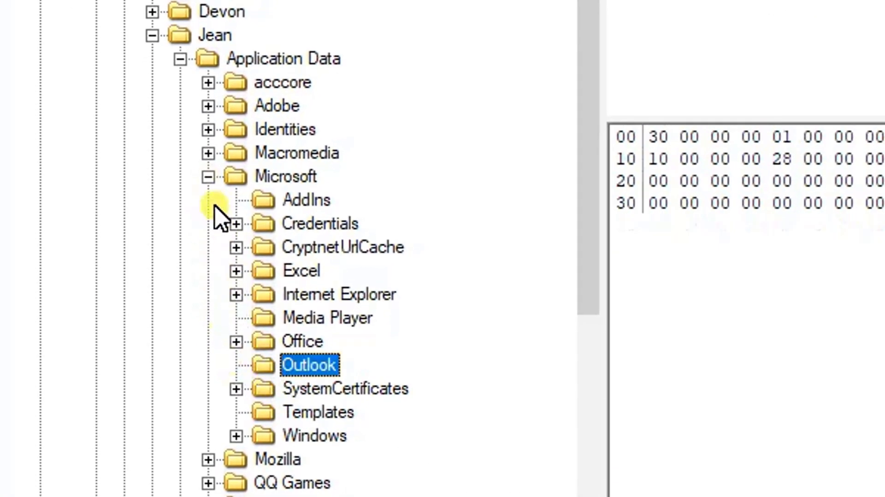
pyautogui.click(180, 60)
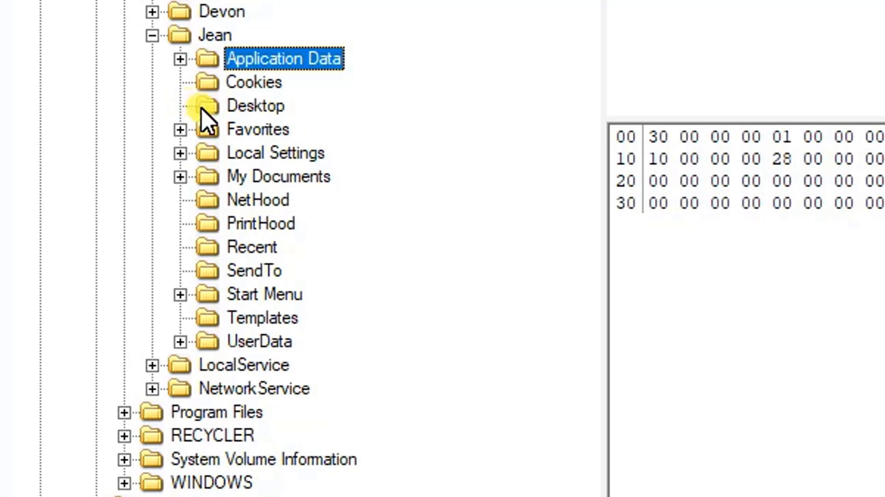
# Step: Open the profile's Local Settings\Application Data\Microsoft\Outlook folder to list outlook.pst
pyautogui.click(152, 35)
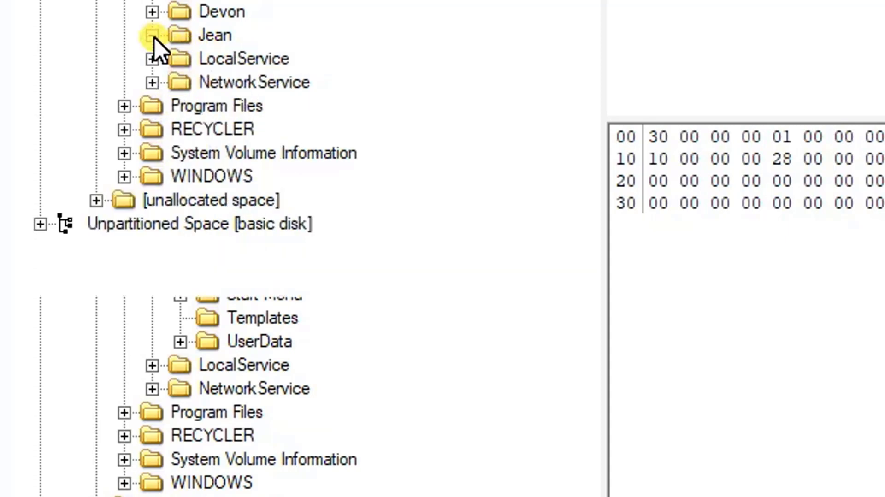
pyautogui.click(152, 36)
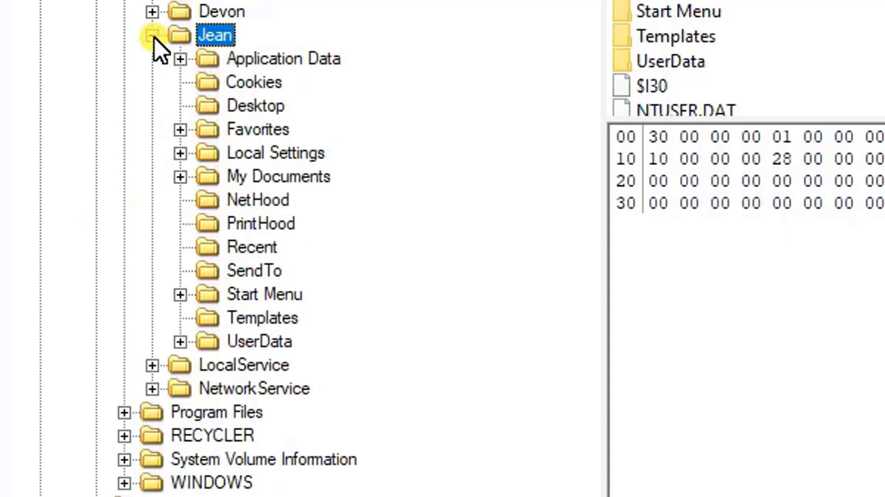
pyautogui.click(179, 154)
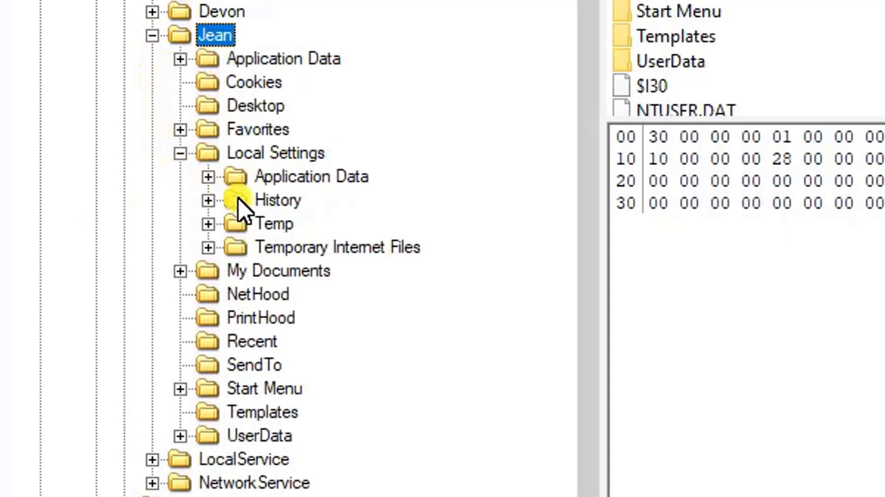
pyautogui.click(208, 177)
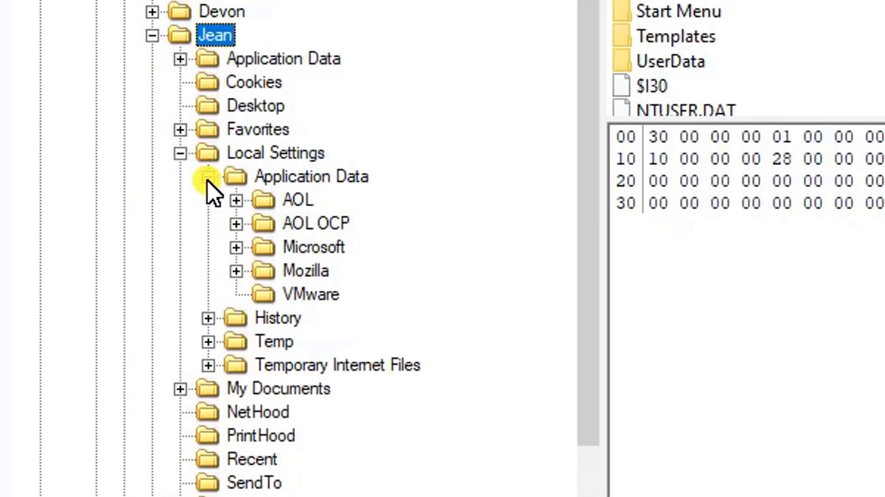
pyautogui.click(235, 248)
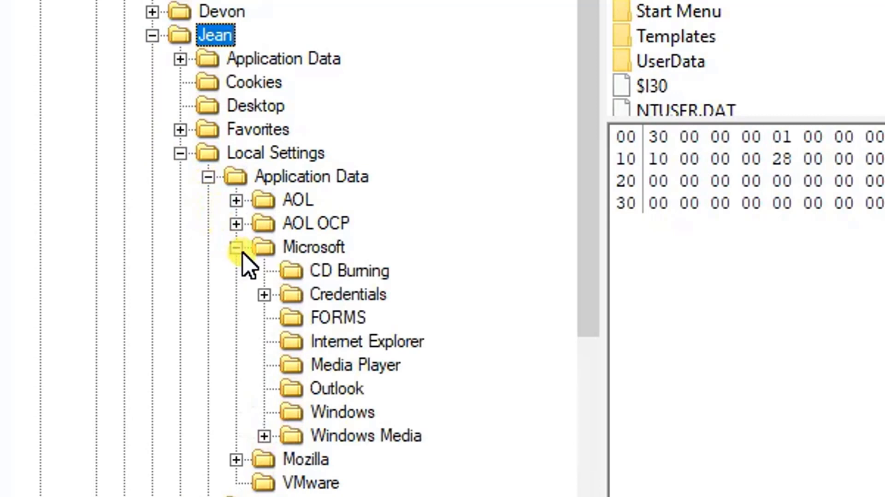
pyautogui.click(297, 381)
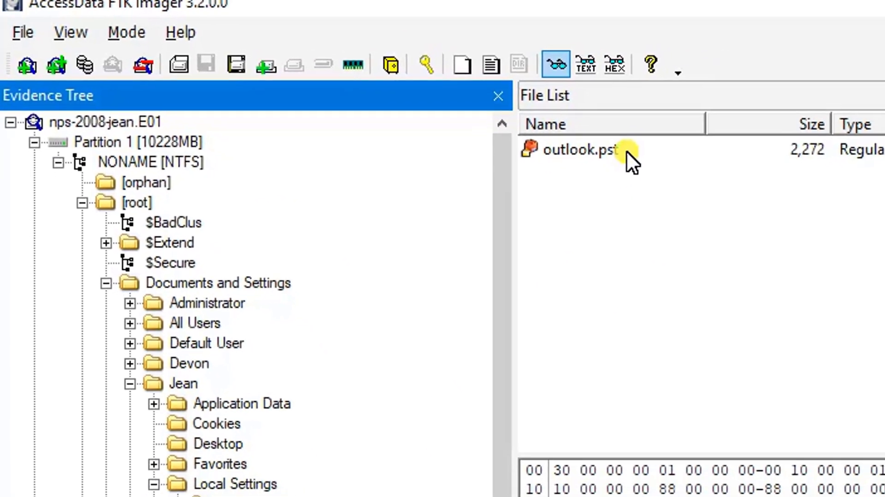
# Step: Export outlook.pst from the image to the Desktop and reveal the desktop
pyautogui.click(626, 148)
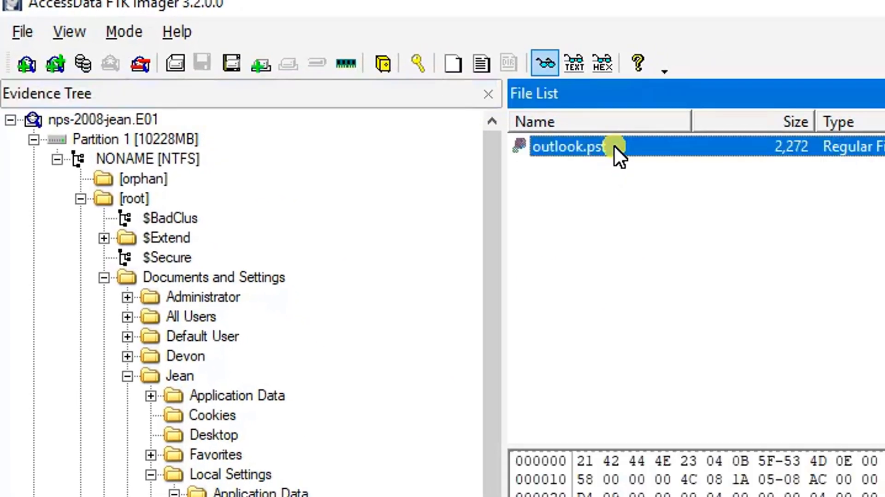
pyautogui.rightClick(626, 148)
pyautogui.click(684, 163)
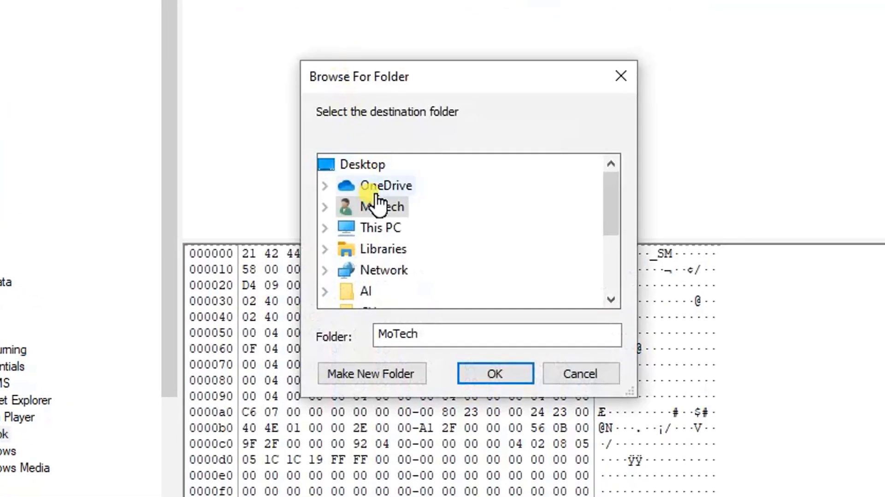
pyautogui.click(374, 168)
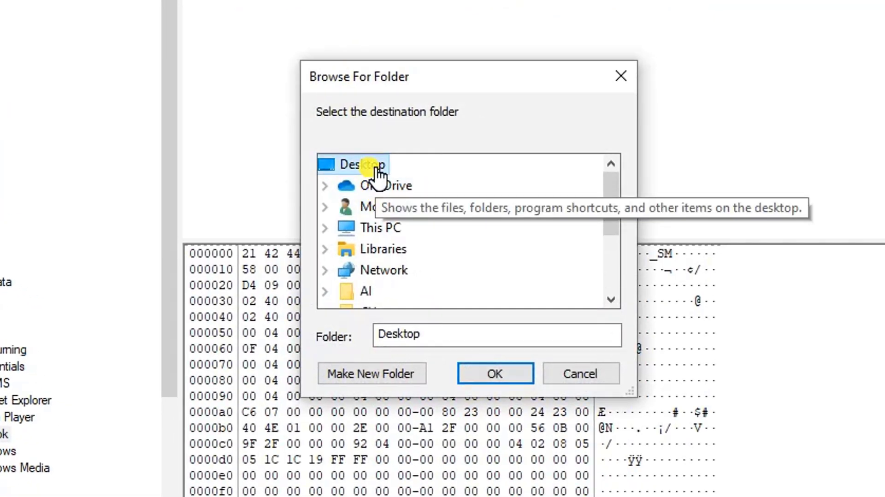
pyautogui.click(478, 377)
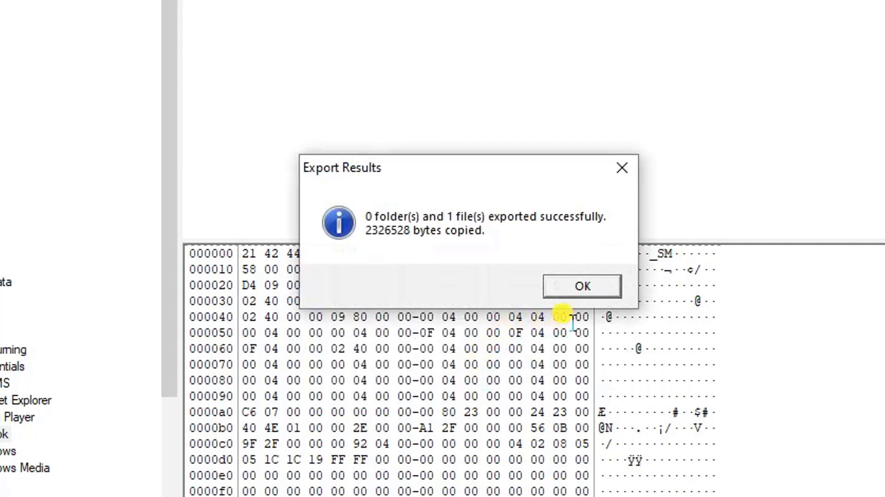
pyautogui.click(562, 296)
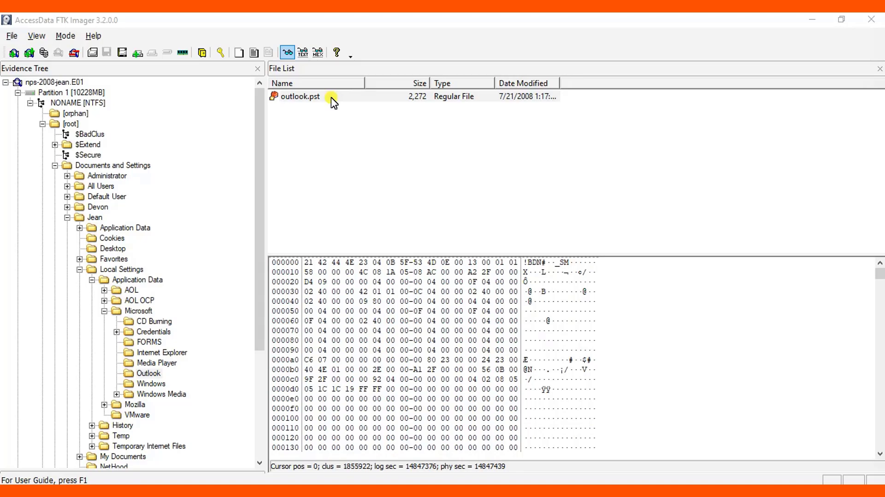
pyautogui.press('super+d')
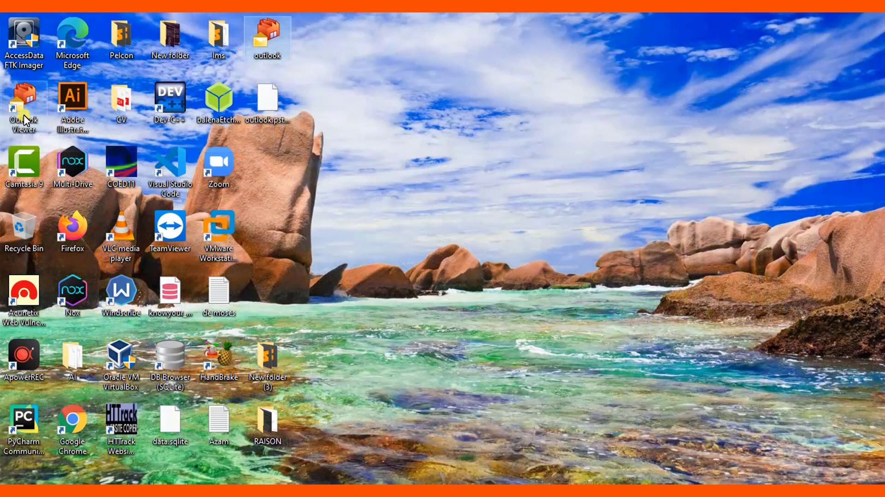
# Step: Open the exported outlook.pst from the desktop in CoolUtils Outlook Viewer
pyautogui.doubleClick(267, 30)
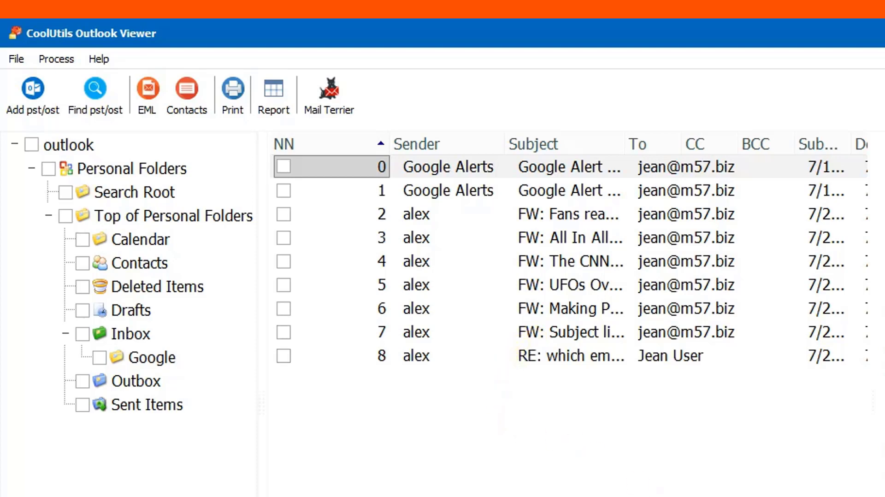
# Step: Filter the Inbox by a partial address and preview the 'this is what I was talking about' message
pyautogui.click(825, 496)
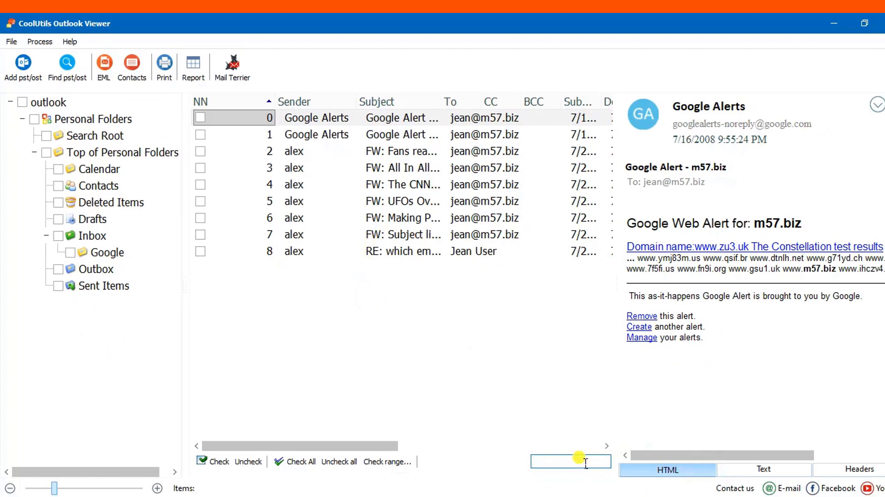
pyautogui.write('ali')
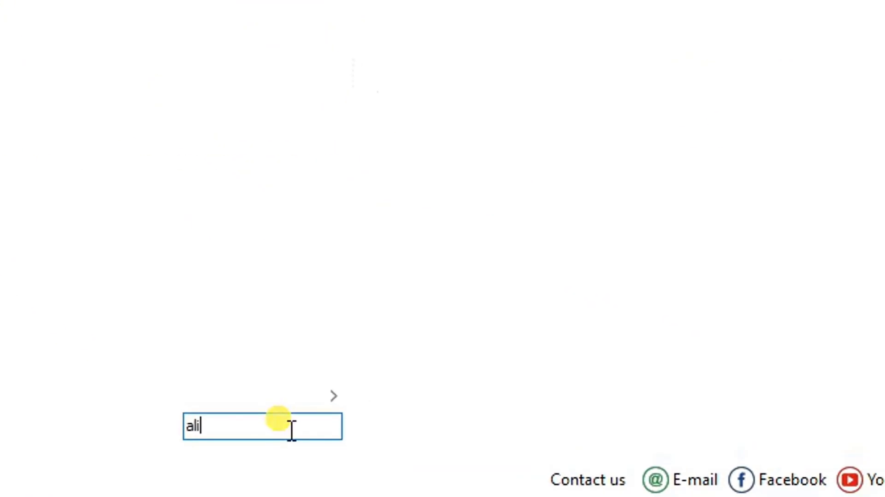
pyautogui.press('BackSpace')
pyautogui.press('BackSpace')
pyautogui.press('BackSpace')
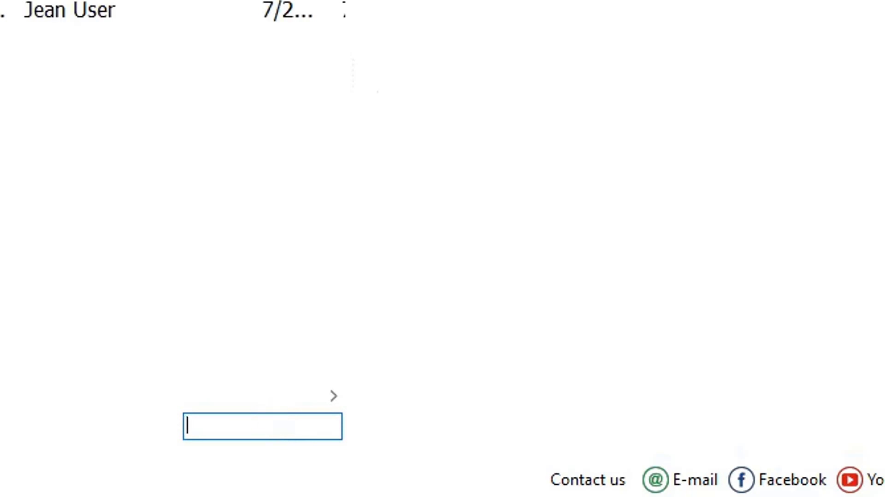
pyautogui.click(76, 227)
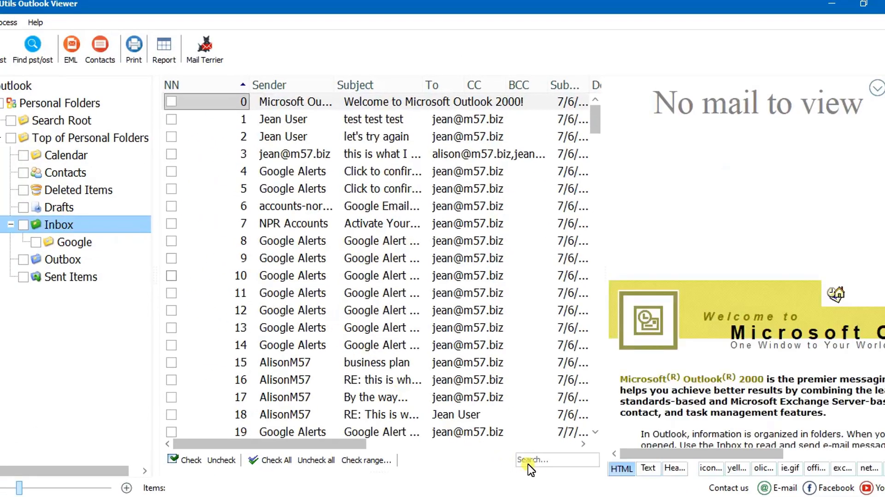
pyautogui.click(549, 460)
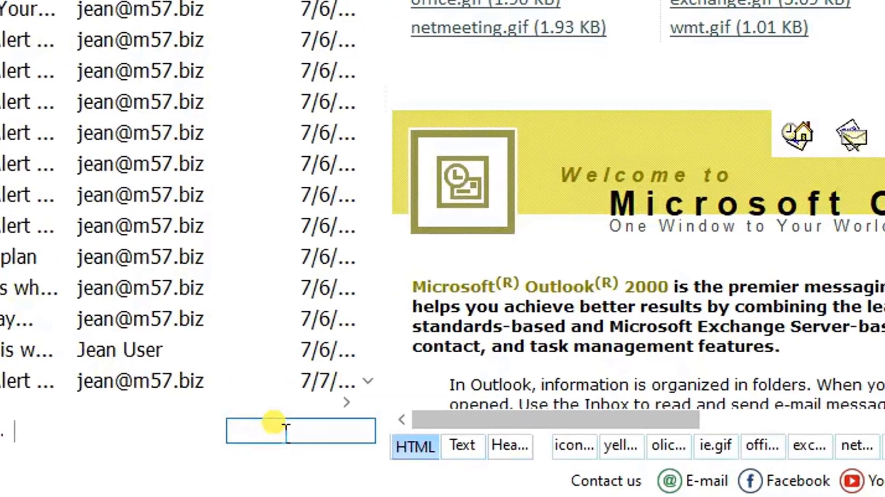
pyautogui.write('ali')
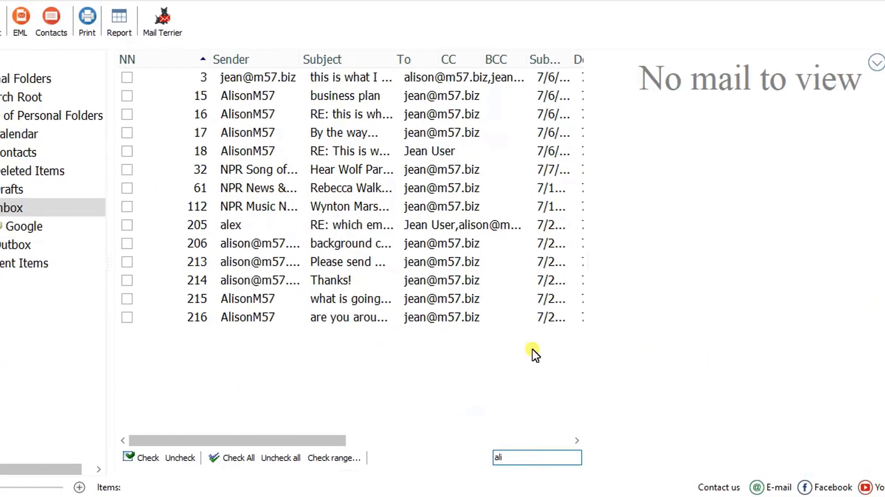
pyautogui.click(355, 77)
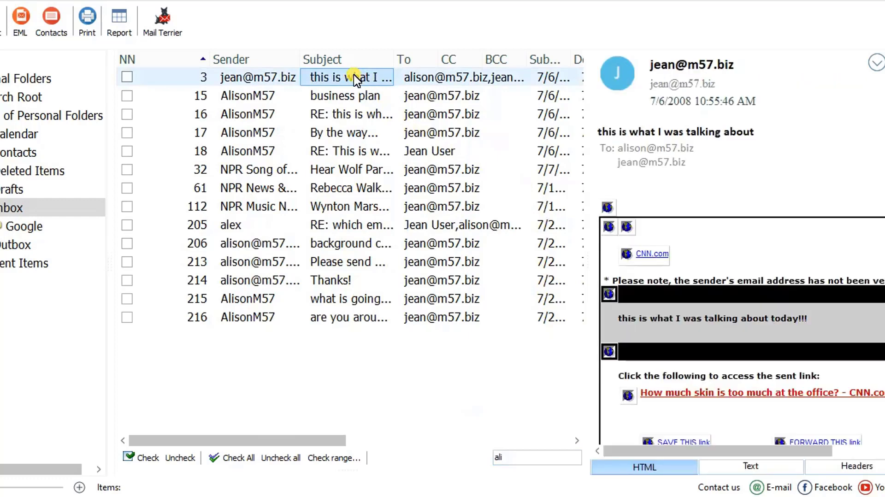
# Step: Copy the message's recipient address and paste it into the filter box, leaving five emails
pyautogui.click(680, 151)
pyautogui.moveTo(680, 151); pyautogui.dragTo(622, 149)
pyautogui.rightClick(622, 150)
pyautogui.click(640, 155)
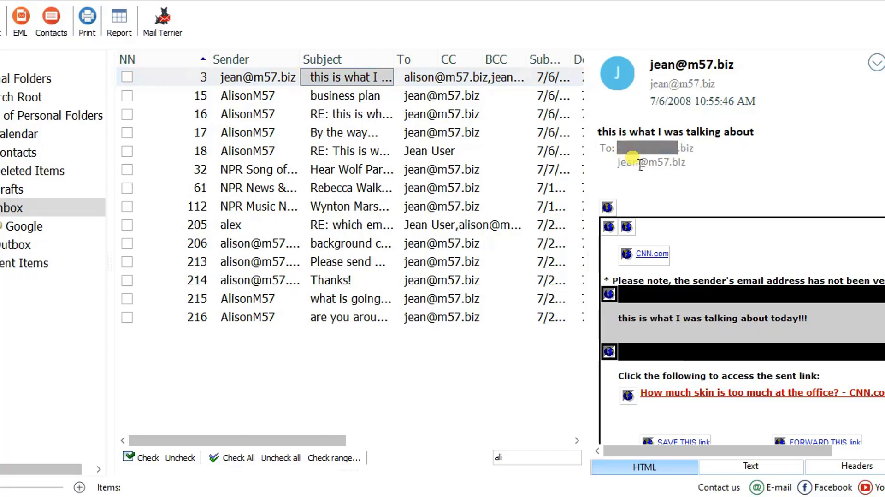
pyautogui.click(557, 458)
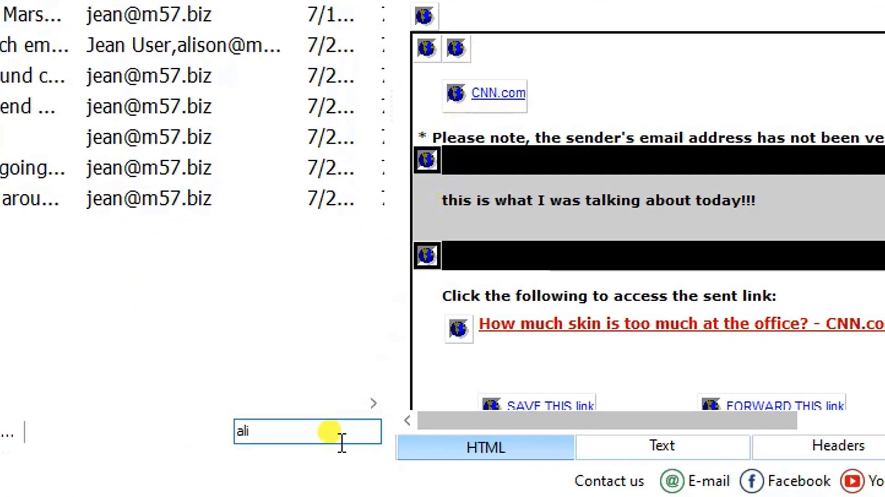
pyautogui.press('BackSpace')
pyautogui.press('BackSpace')
pyautogui.press('BackSpace')
pyautogui.hotkey('ctrl', 'v')
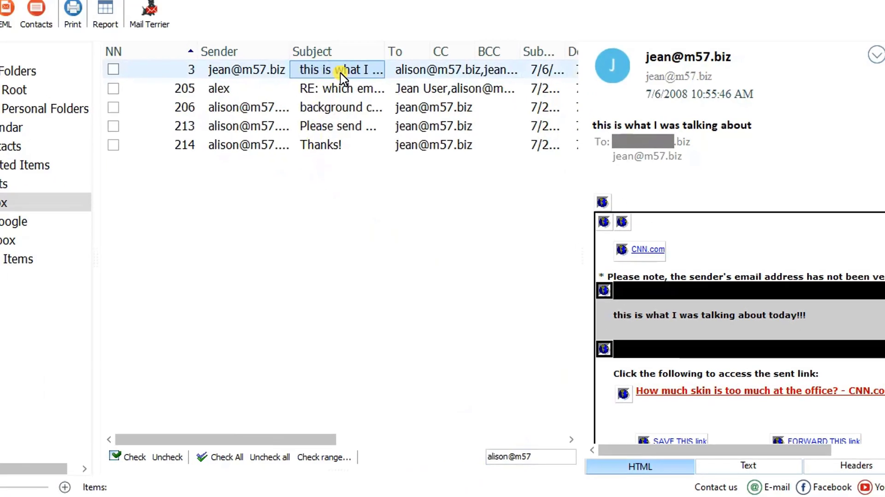
# Step: Preview message 205, then message 206, the background checks email requesting employee salaries and SSNs
pyautogui.click(354, 89)
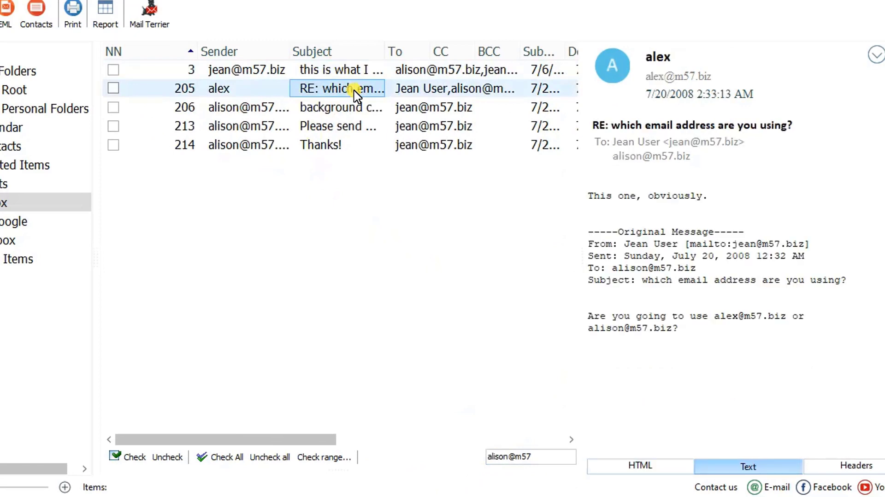
pyautogui.click(351, 109)
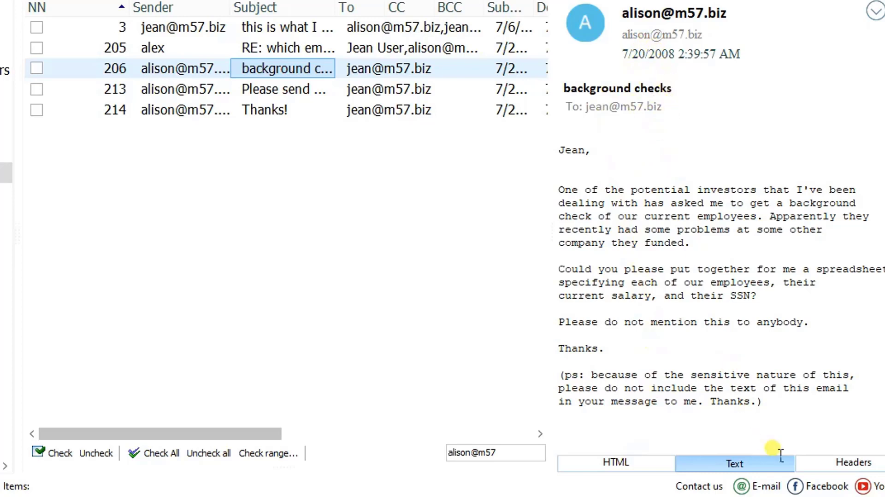
# Step: Preview message 213, 'Please send me the information now', demanding staff names, salaries and SSNs
pyautogui.click(837, 462)
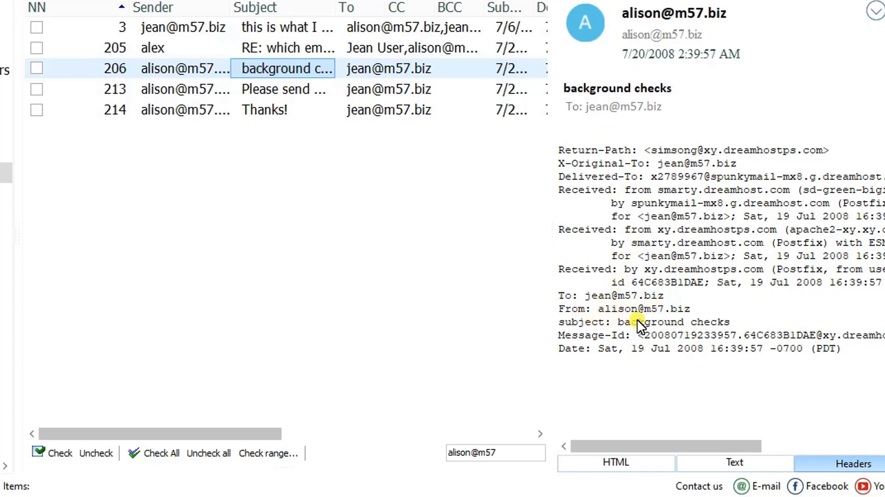
pyautogui.click(272, 94)
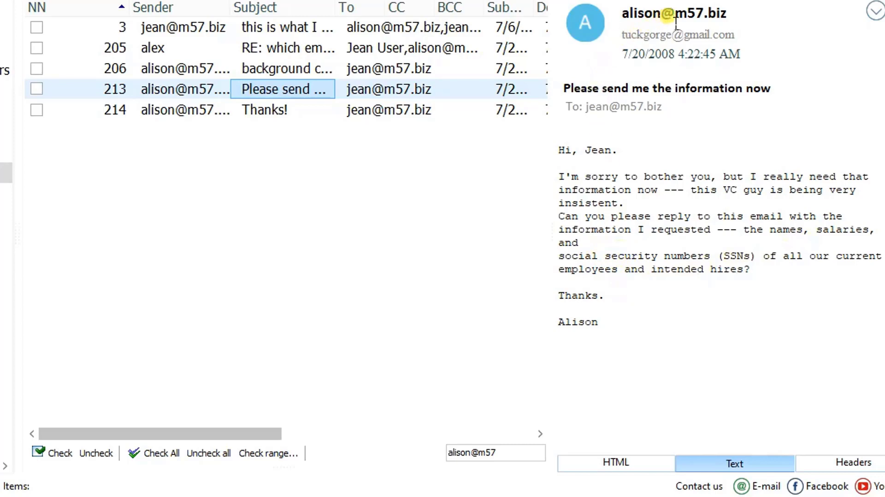
# Step: Compare the displayed sender with the real gmail address in the headers, then preview 'Thanks!'
pyautogui.moveTo(626, 13); pyautogui.dragTo(739, 16)
pyautogui.moveTo(620, 33); pyautogui.dragTo(733, 41)
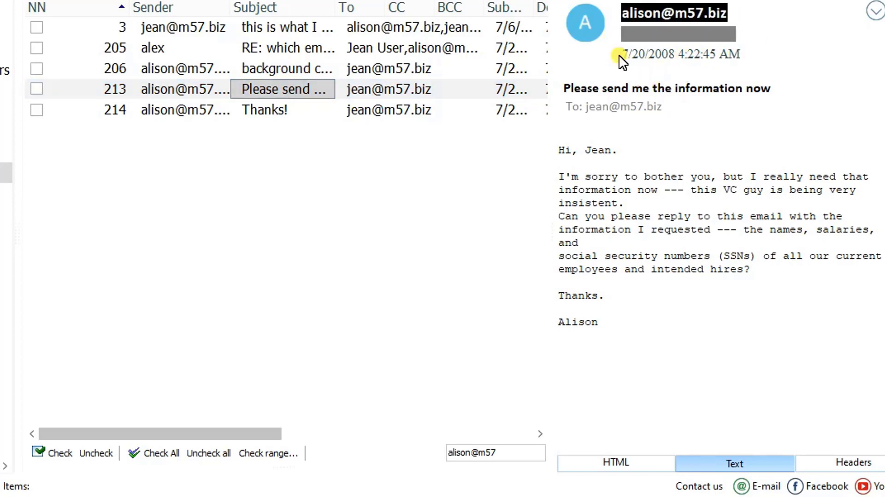
pyautogui.click(700, 33)
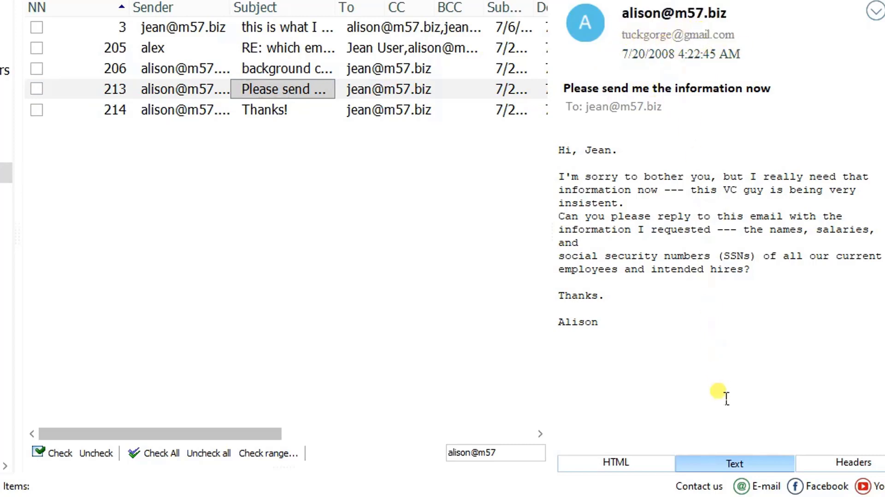
pyautogui.click(863, 466)
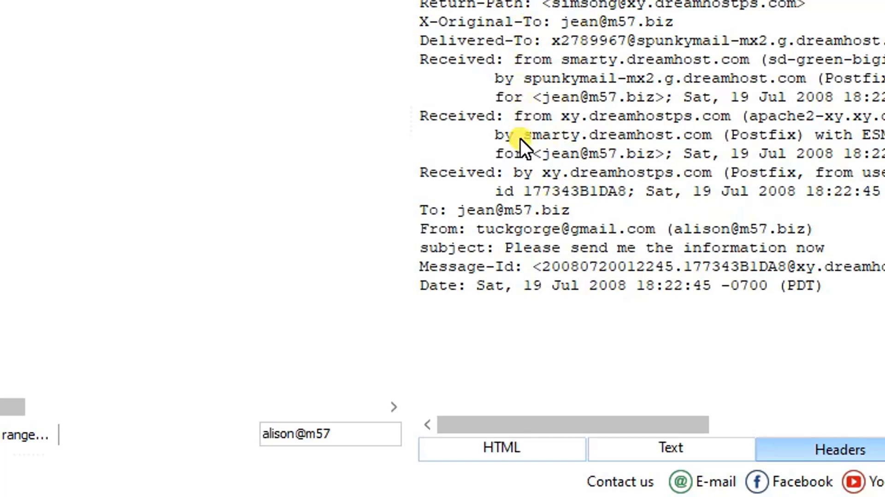
pyautogui.click(361, 167)
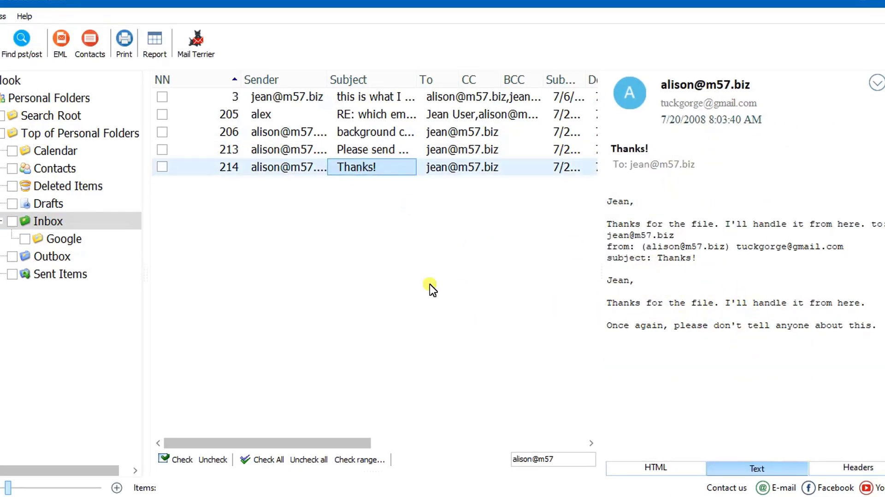
# Step: Open the Sent Items folder, which shows no messages under the current filter
pyautogui.click(72, 276)
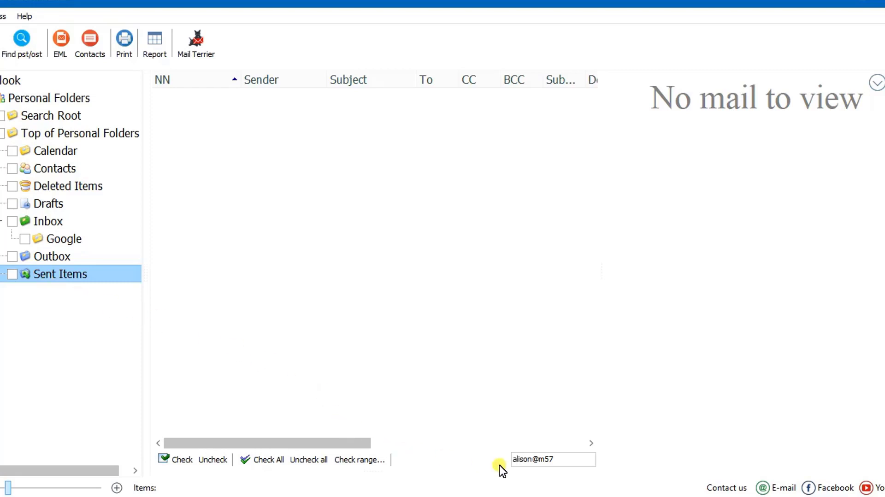
# Step: Change the search filter text to 'ali'
pyautogui.click(570, 460)
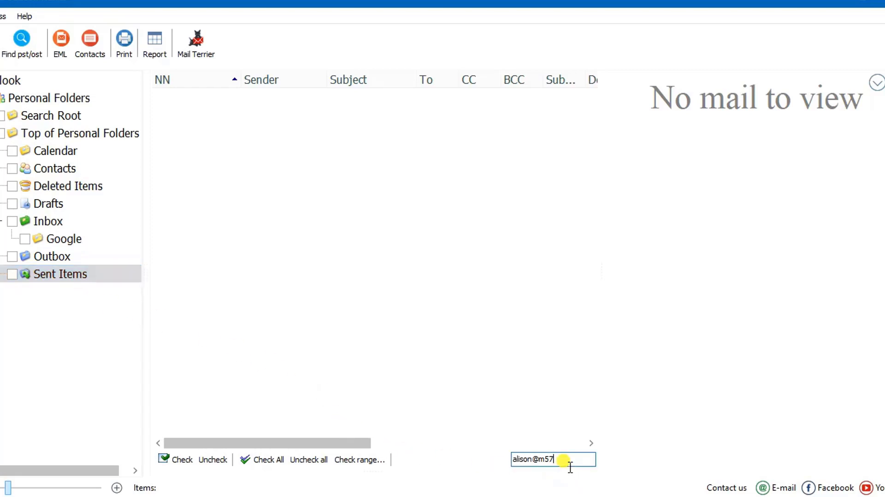
pyautogui.press('BackSpace')
pyautogui.press('BackSpace')
pyautogui.press('BackSpace')
pyautogui.press('BackSpace')
pyautogui.press('BackSpace')
pyautogui.press('BackSpace')
pyautogui.press('BackSpace')
pyautogui.press('BackSpace')
pyautogui.press('BackSpace')
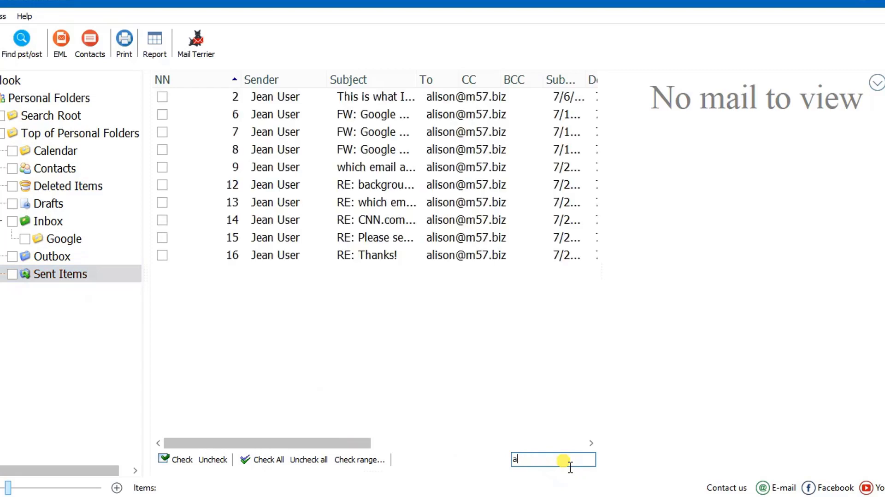
pyautogui.write('li')
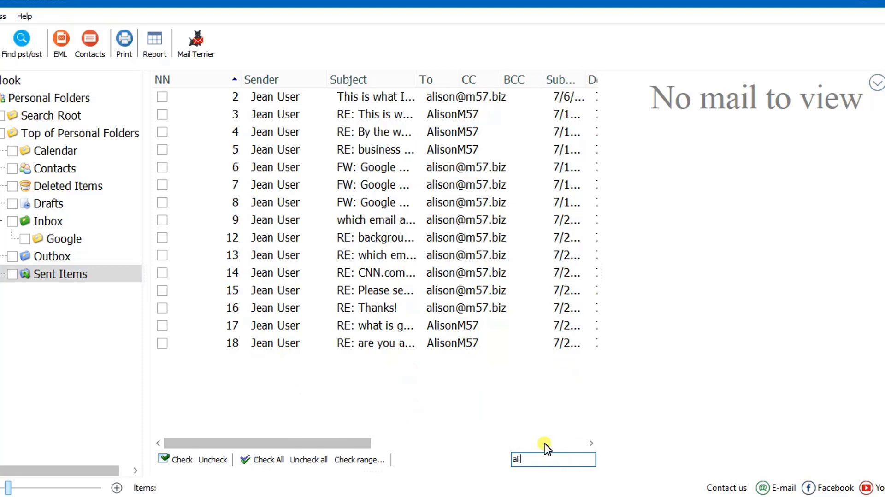
# Step: Step through the sent messages down to message 15, the reply attaching m57biz.xls (288.51 KB)
pyautogui.click(448, 99)
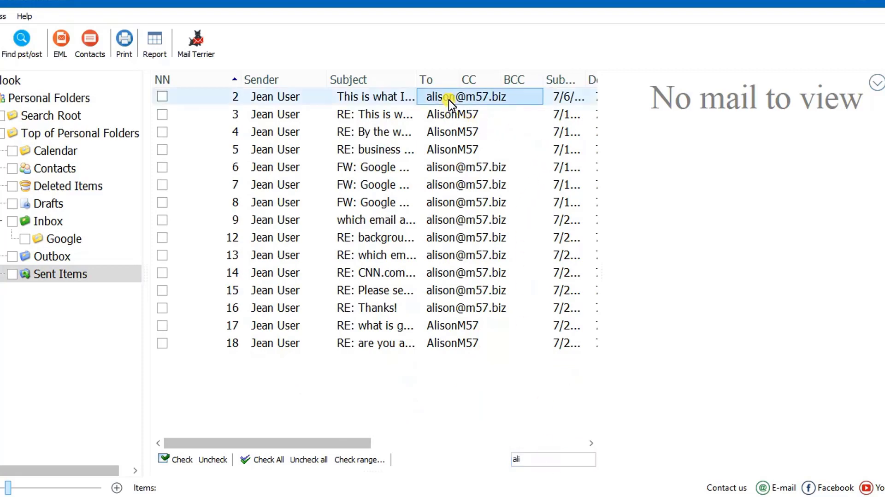
pyautogui.press('Down')
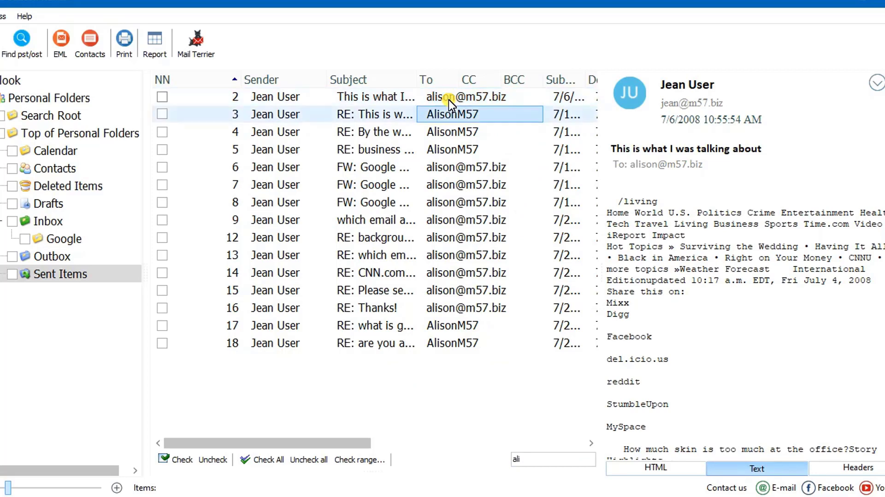
pyautogui.press('Down')
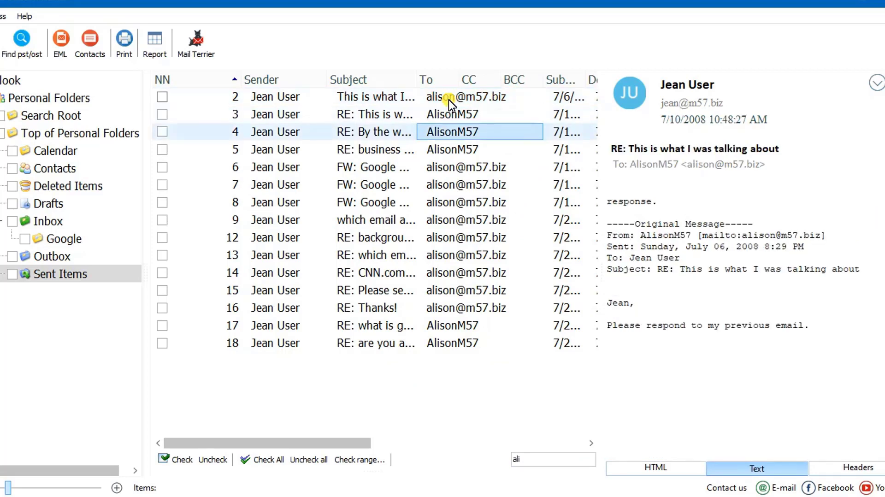
pyautogui.press('Down')
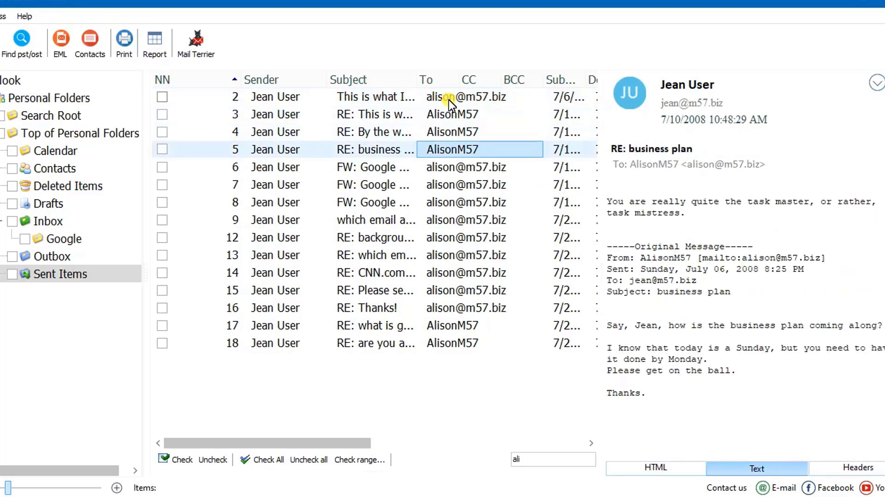
pyautogui.press('Down')
pyautogui.press('Down')
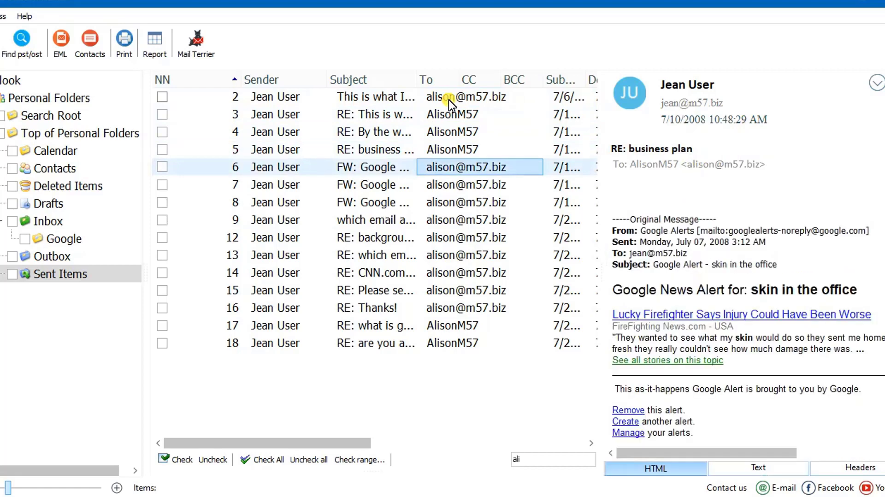
pyautogui.press('Down')
pyautogui.press('Down')
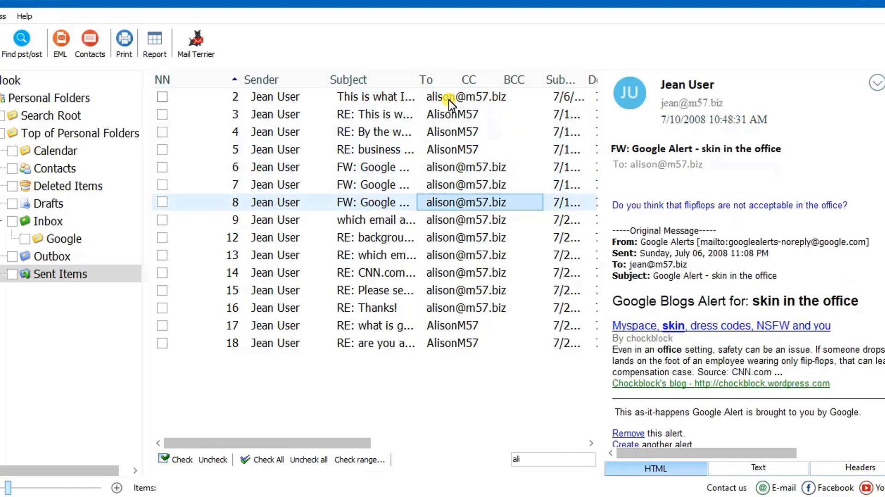
pyautogui.press('Down')
pyautogui.press('Down')
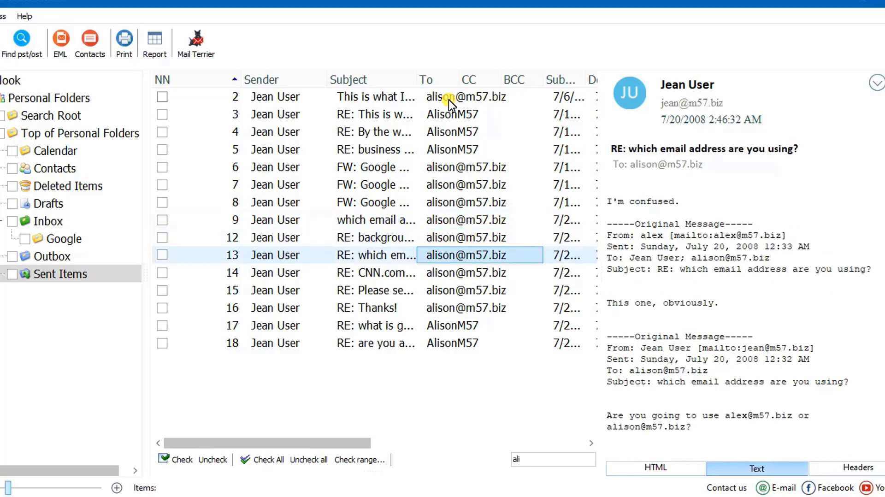
pyautogui.press('Down')
pyautogui.press('Down')
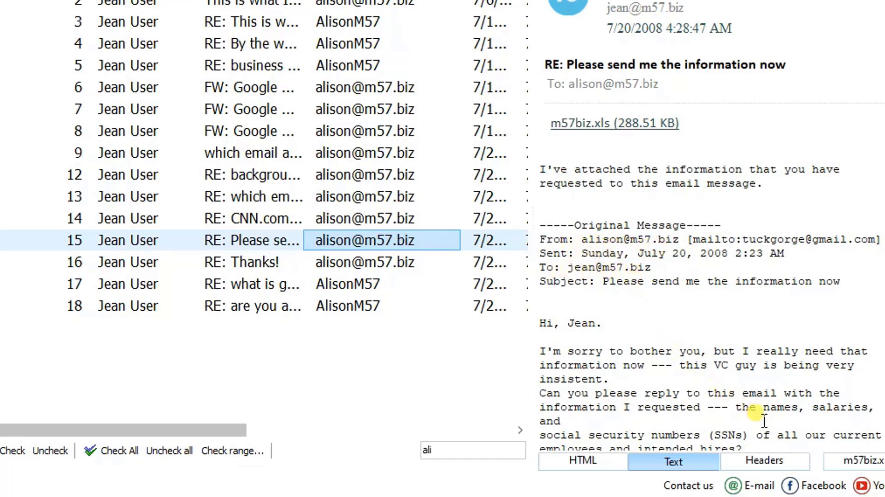
# Step: Scroll to the quoted SSN request in the m57biz.xls reply, highlight it, and view the blank headers
pyautogui.scroll(-1, 705, 318)
pyautogui.scroll(-1, 706, 318)
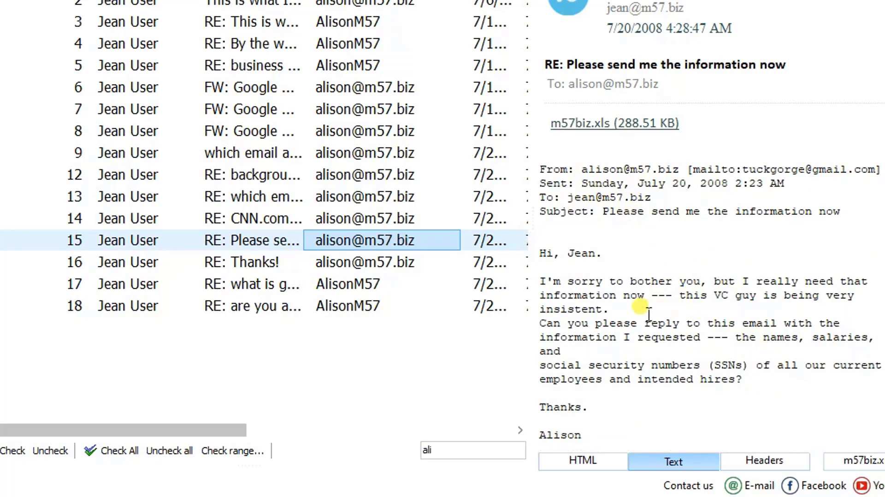
pyautogui.moveTo(561, 281); pyautogui.dragTo(723, 361)
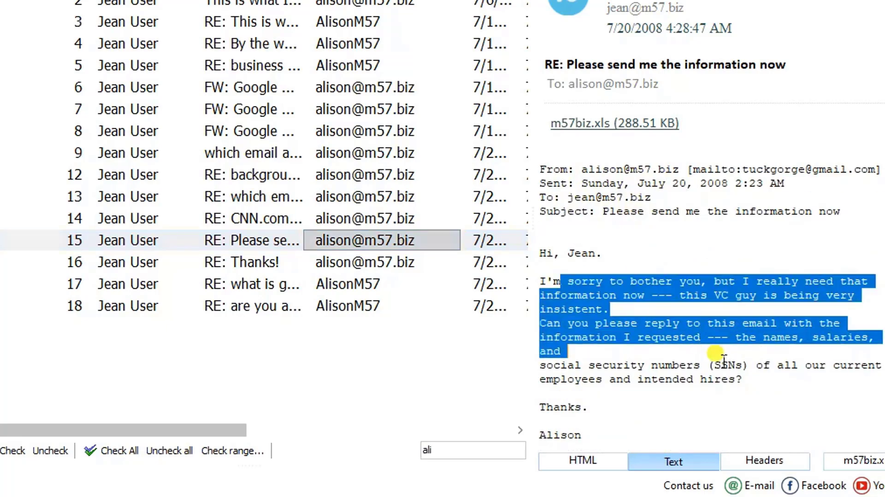
pyautogui.click(768, 460)
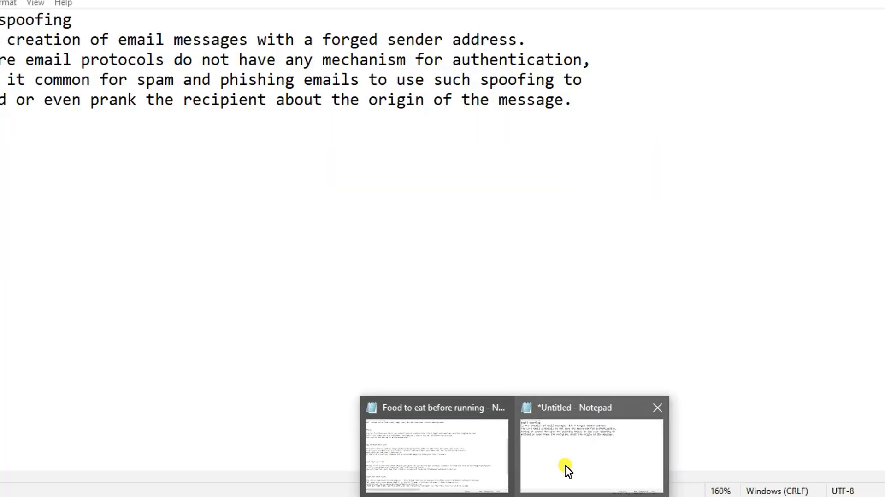
# Step: Bring up the untitled Notepad note and highlight its email spoofing definition about forged sender addresses
pyautogui.click(568, 462)
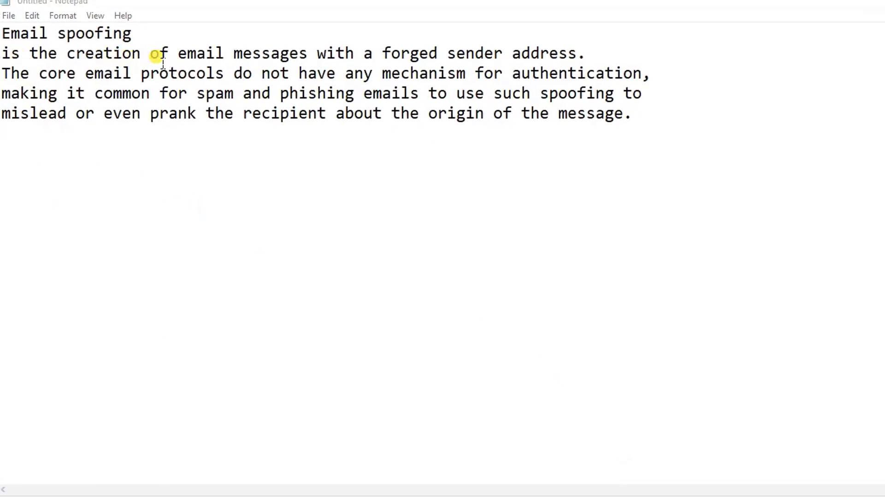
pyautogui.moveTo(11, 53); pyautogui.dragTo(563, 104)
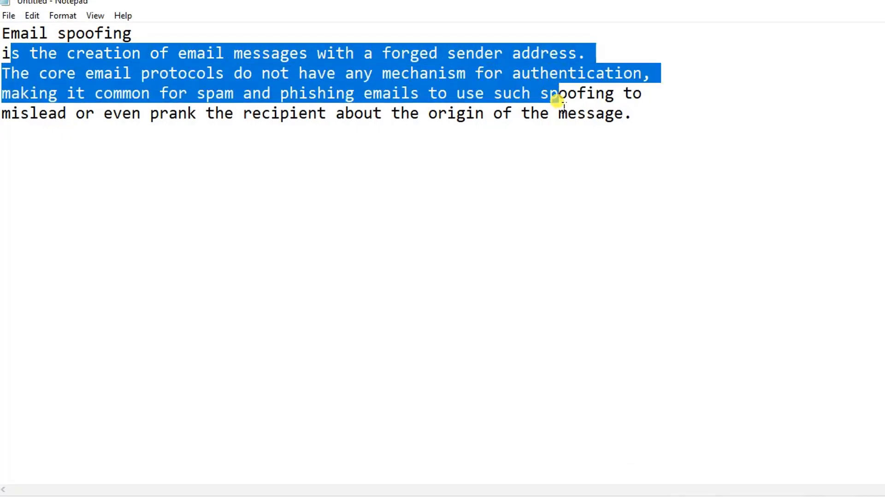
pyautogui.moveTo(559, 100); pyautogui.dragTo(598, 107)
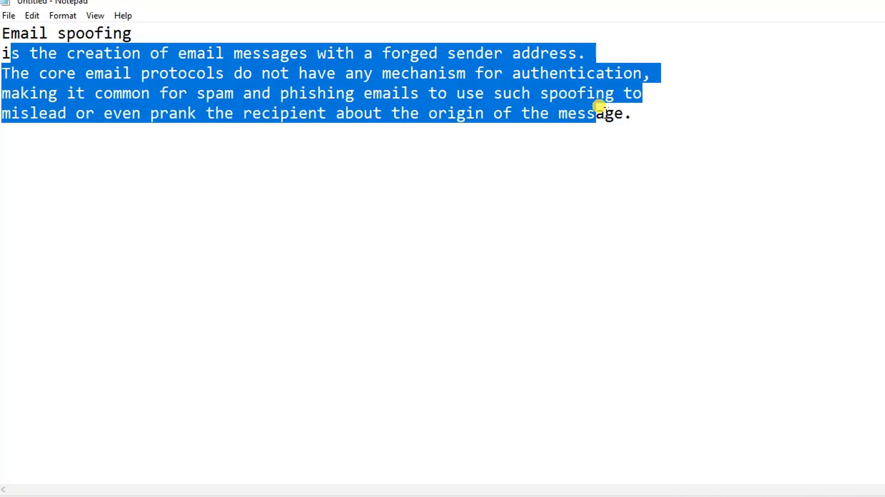
pyautogui.click(233, 97)
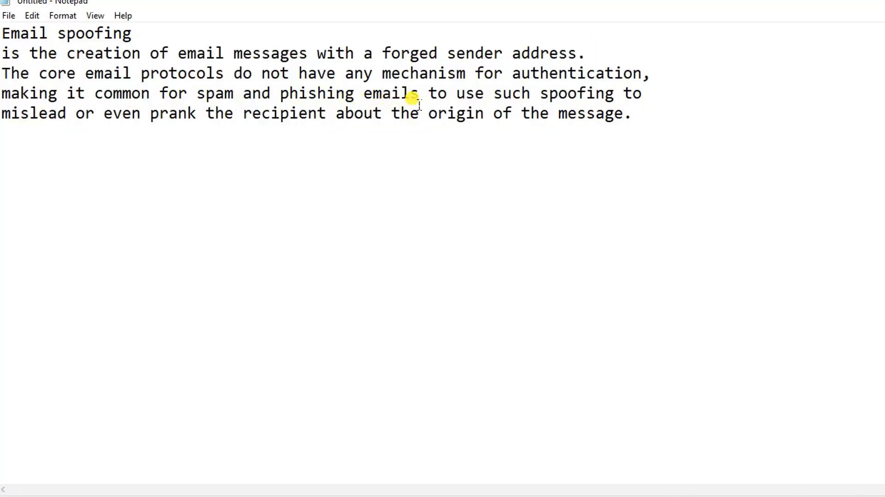